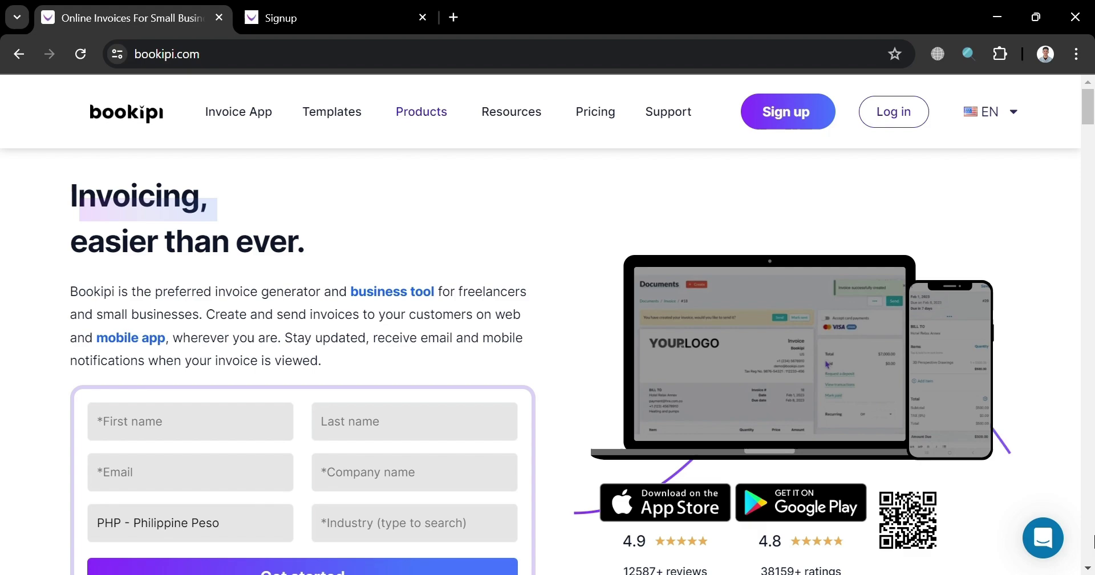
Step: Look through the Bookipi home page, from the product features and pricing plan comparison to the free trial form
{"action": "scroll", "coordinate": [607, 384], "scroll_direction": "down", "scroll_amount": 10}
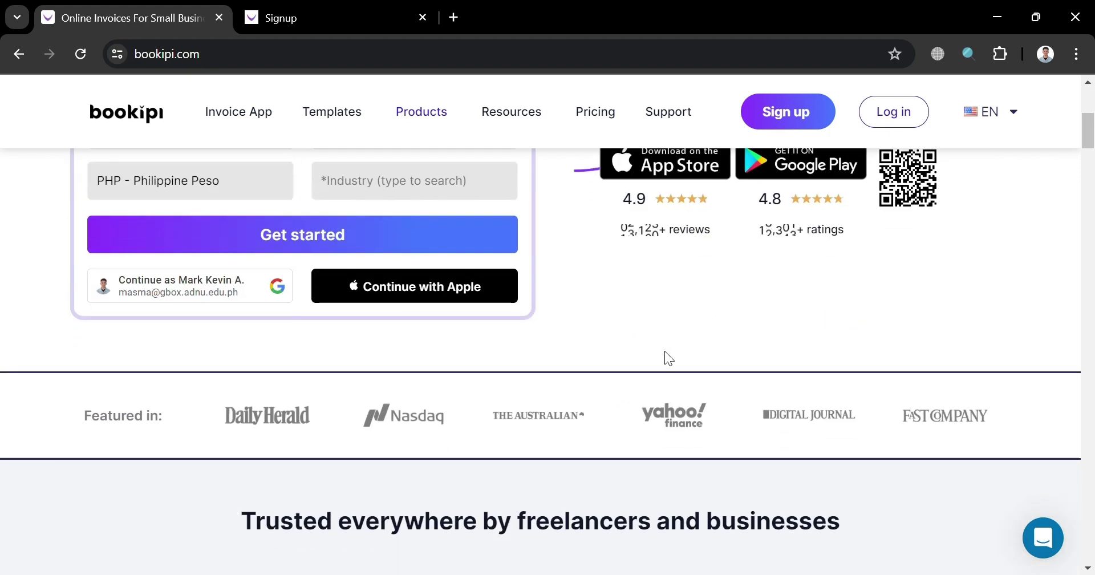
{"action": "scroll", "coordinate": [660, 353], "scroll_direction": "down", "scroll_amount": 10}
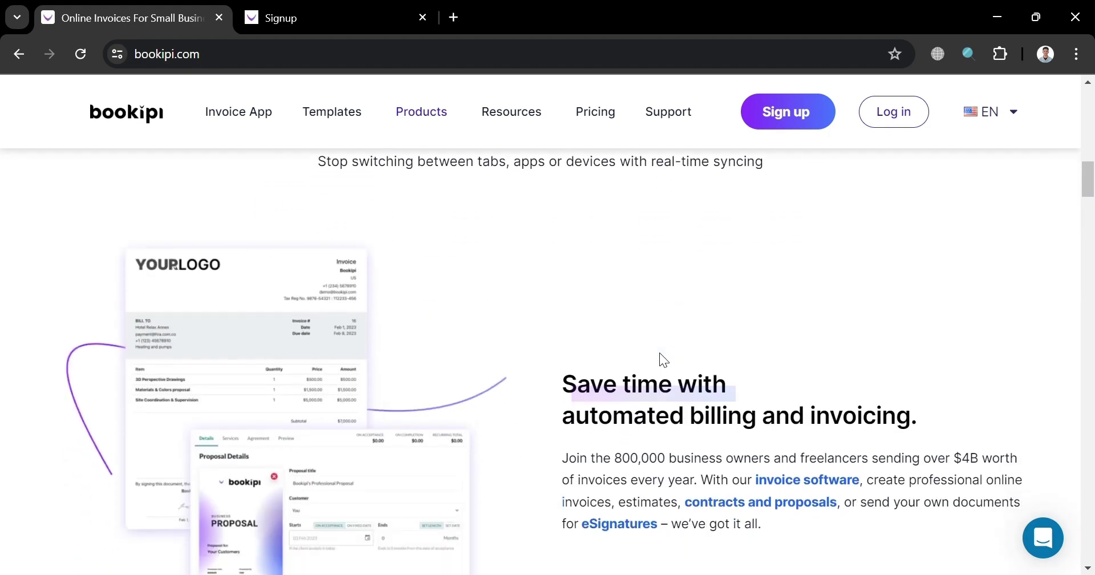
{"action": "scroll", "coordinate": [662, 344], "scroll_direction": "down", "scroll_amount": 7}
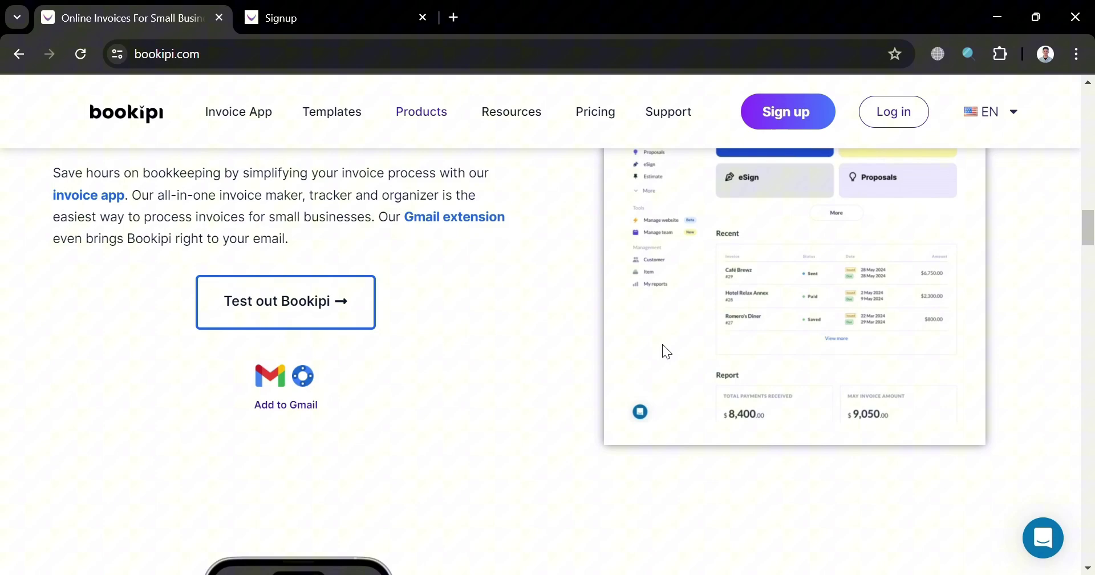
{"action": "scroll", "coordinate": [663, 345], "scroll_direction": "down", "scroll_amount": 10}
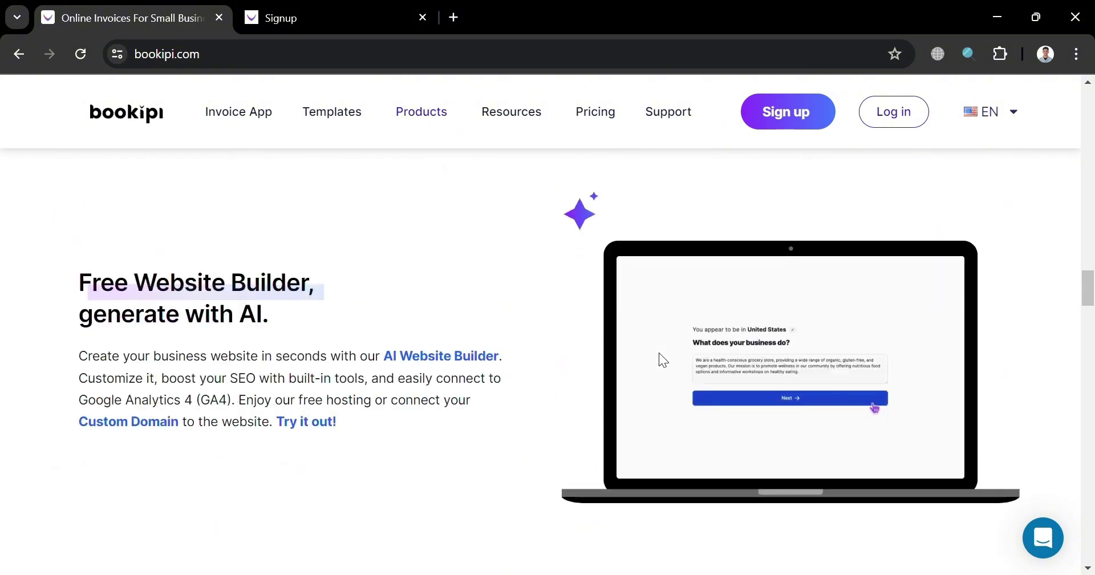
{"action": "scroll", "coordinate": [665, 360], "scroll_direction": "down", "scroll_amount": 10}
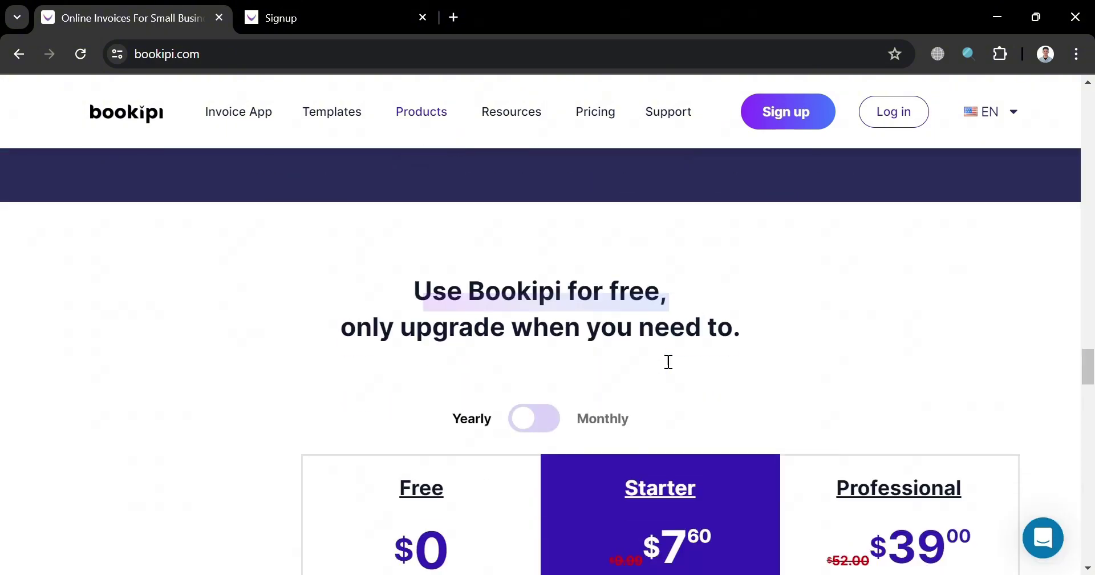
{"action": "scroll", "coordinate": [662, 358], "scroll_direction": "down", "scroll_amount": 12}
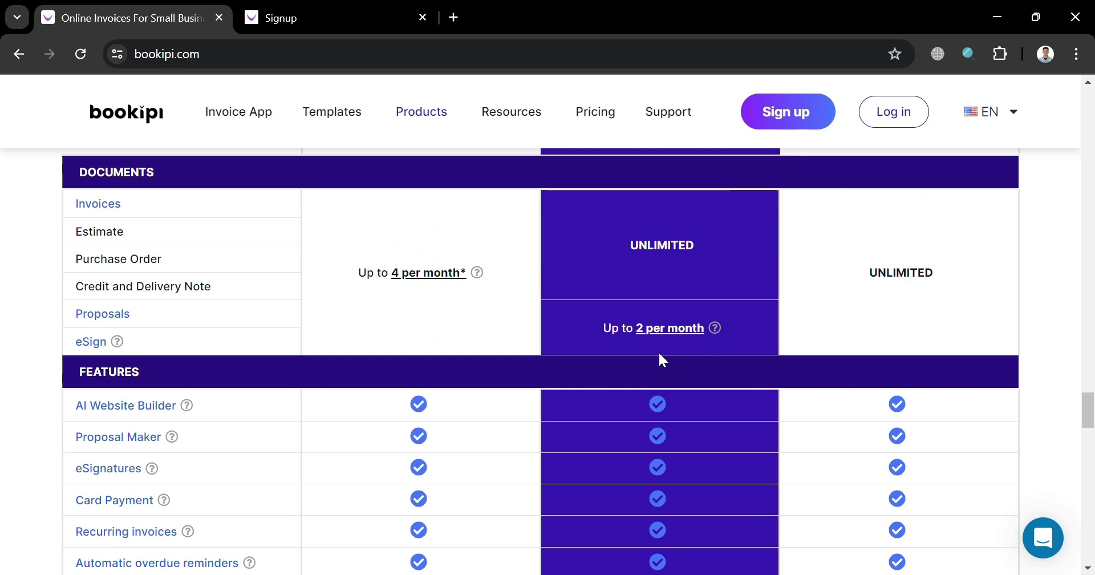
{"action": "scroll", "coordinate": [658, 352], "scroll_direction": "up", "scroll_amount": 1}
{"action": "scroll", "coordinate": [656, 352], "scroll_direction": "down", "scroll_amount": 10}
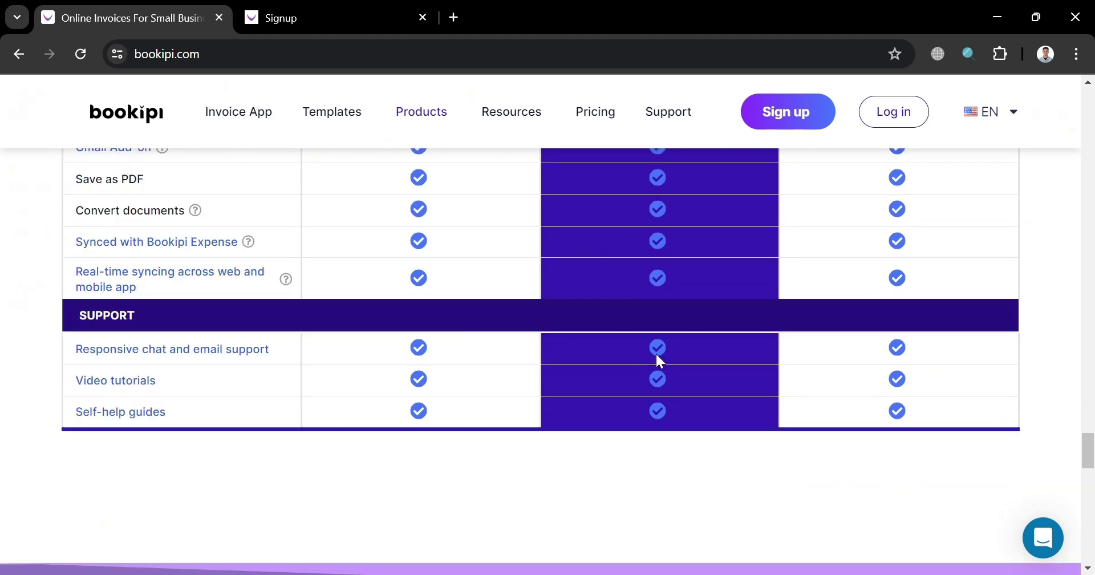
{"action": "scroll", "coordinate": [657, 355], "scroll_direction": "down", "scroll_amount": 5}
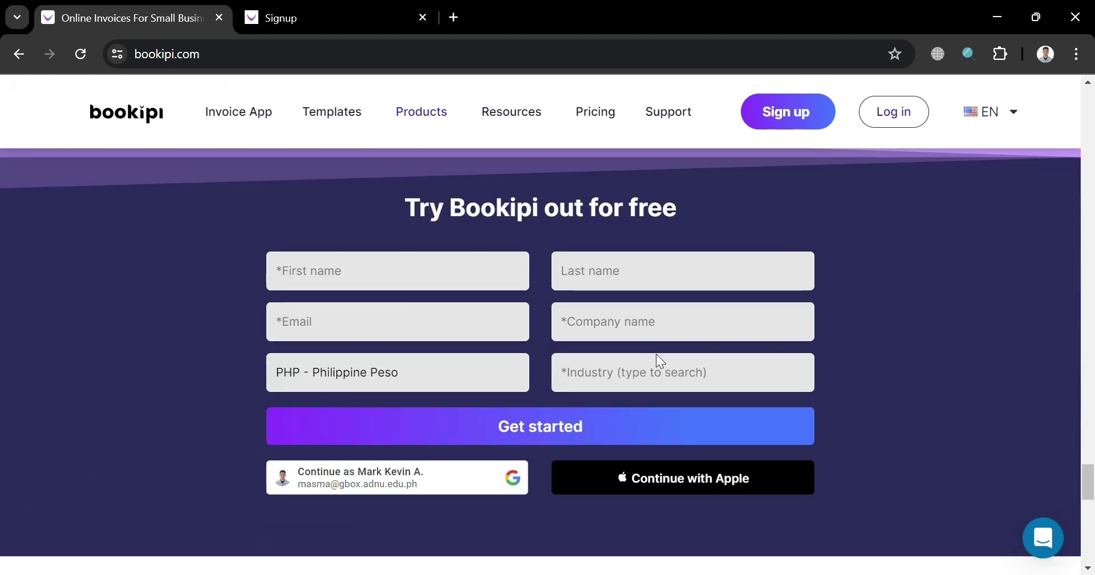
{"action": "scroll", "coordinate": [666, 362], "scroll_direction": "down", "scroll_amount": 3}
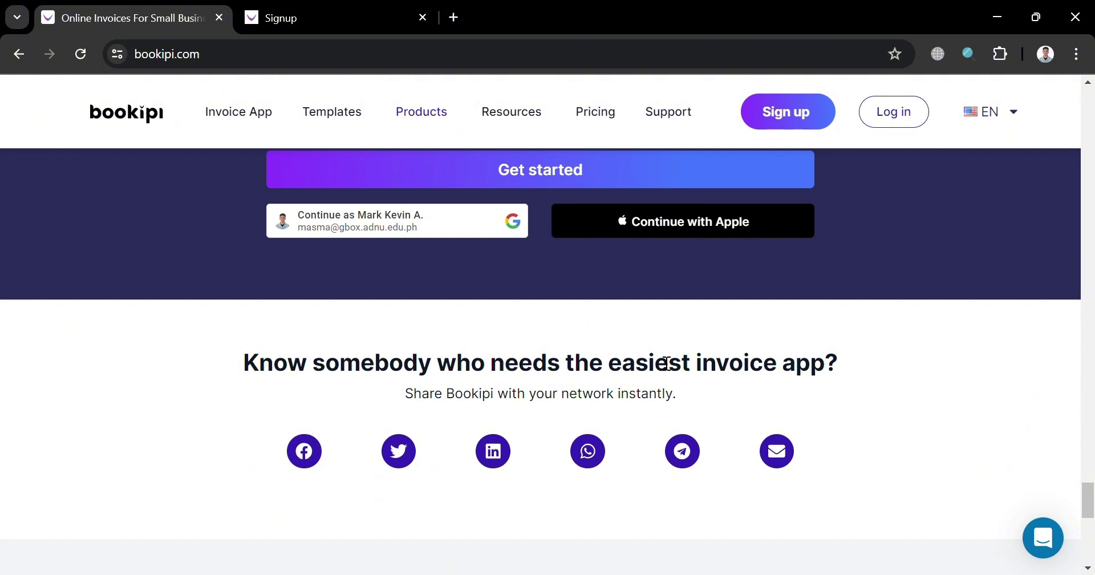
{"action": "scroll", "coordinate": [662, 357], "scroll_direction": "up", "scroll_amount": 10}
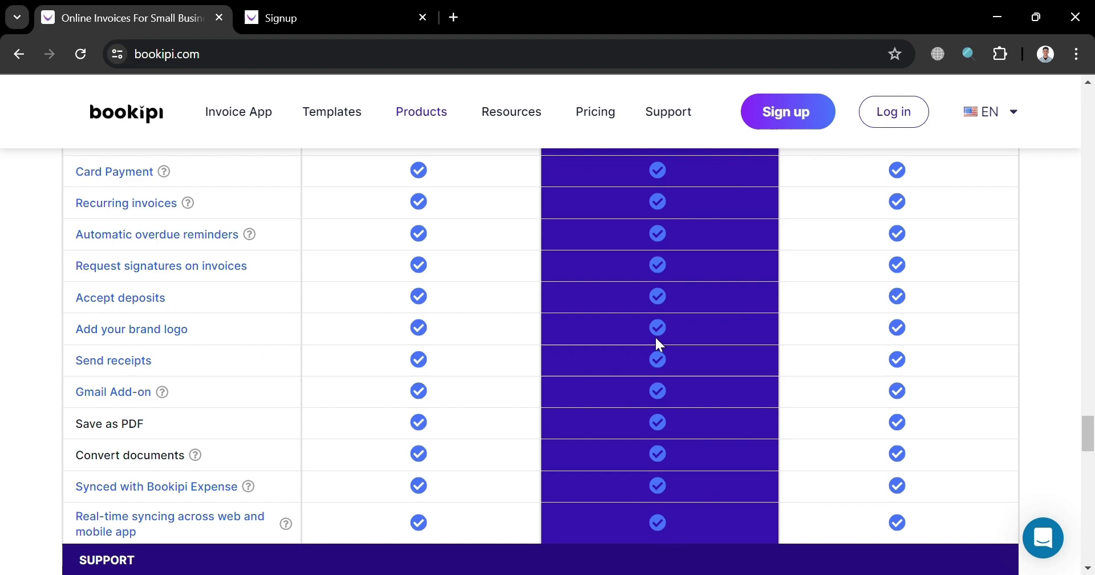
{"action": "scroll", "coordinate": [656, 338], "scroll_direction": "up", "scroll_amount": 15}
{"action": "scroll", "coordinate": [653, 315], "scroll_direction": "up", "scroll_amount": 15}
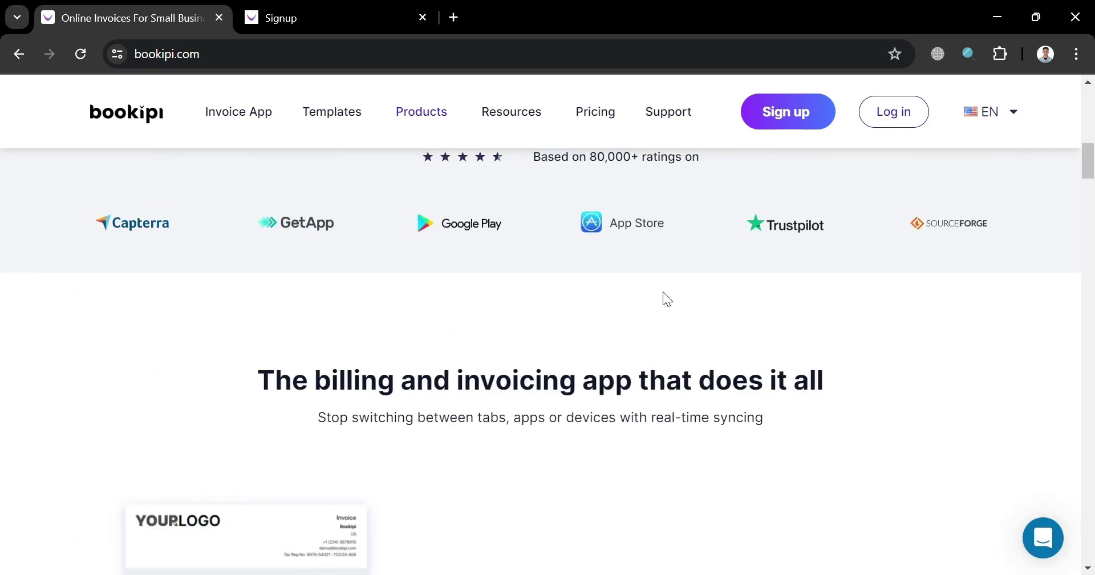
{"action": "scroll", "coordinate": [663, 296], "scroll_direction": "up", "scroll_amount": 6}
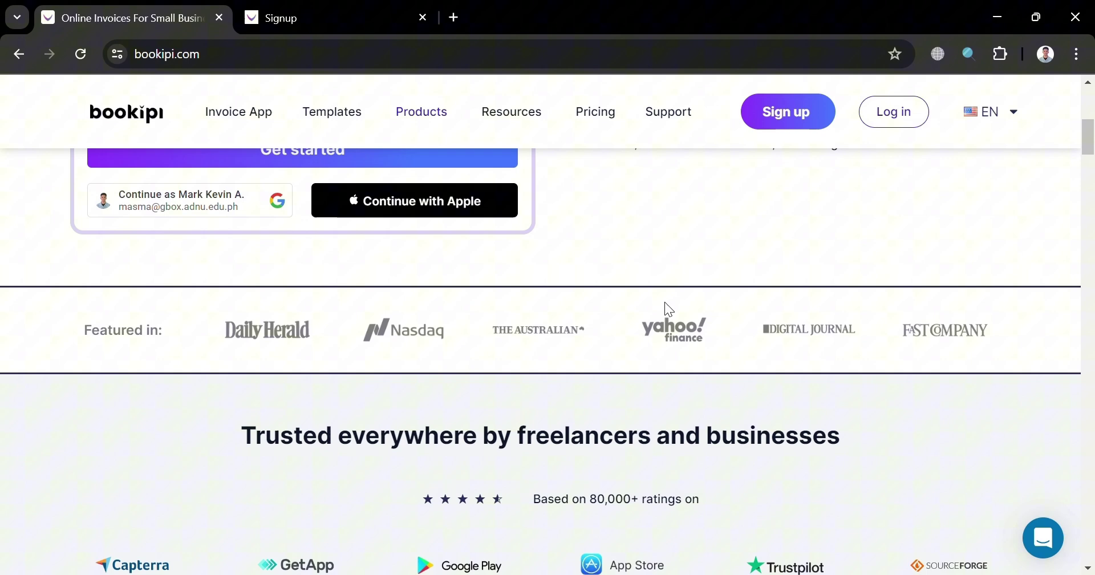
{"action": "scroll", "coordinate": [665, 304], "scroll_direction": "up", "scroll_amount": 5}
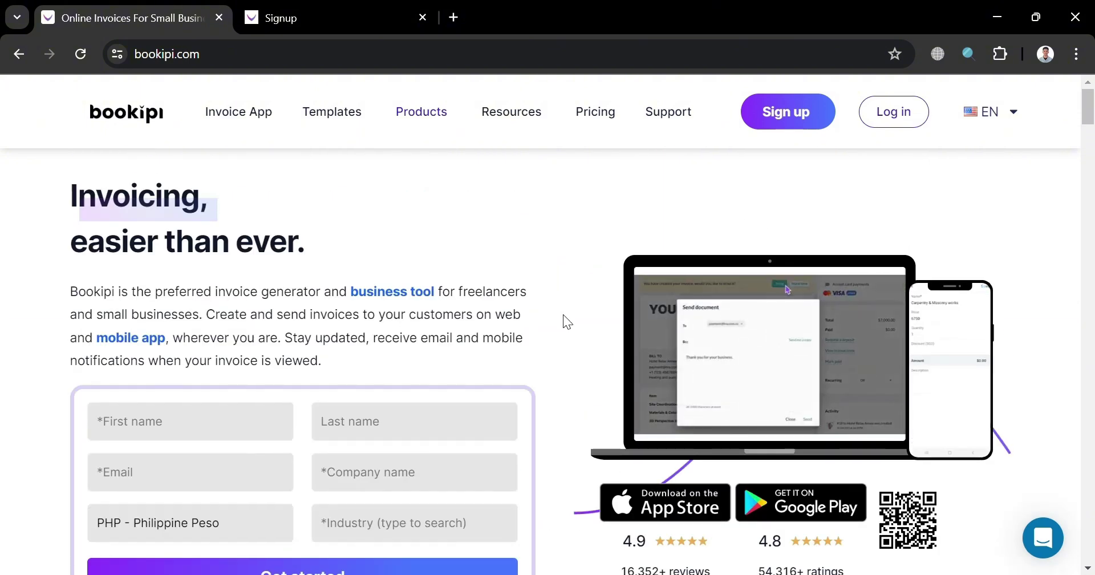
{"action": "scroll", "coordinate": [585, 194], "scroll_direction": "down", "scroll_amount": 3}
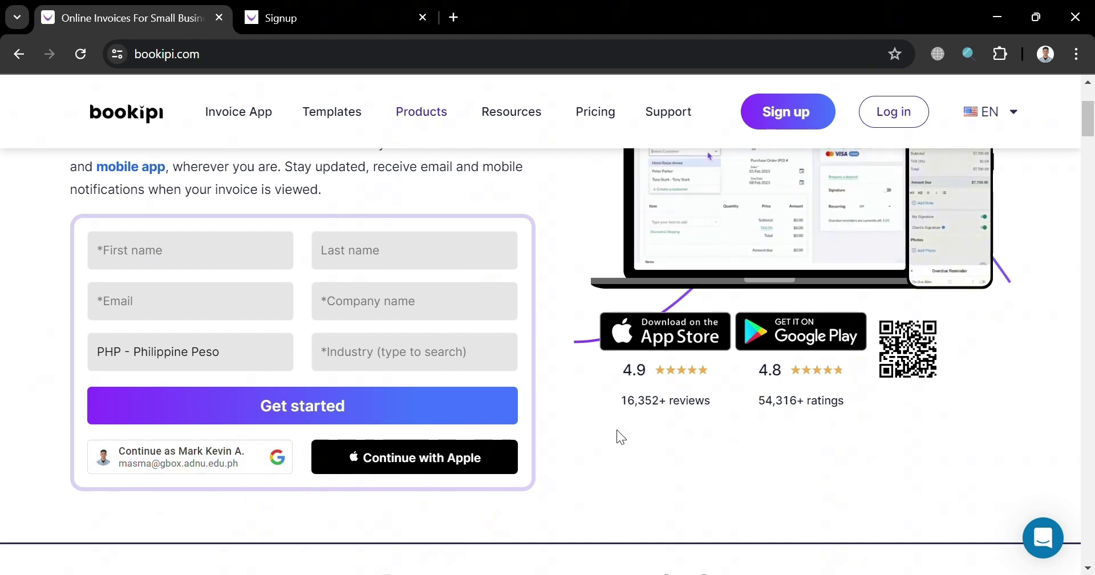
{"action": "scroll", "coordinate": [616, 434], "scroll_direction": "up", "scroll_amount": 3}
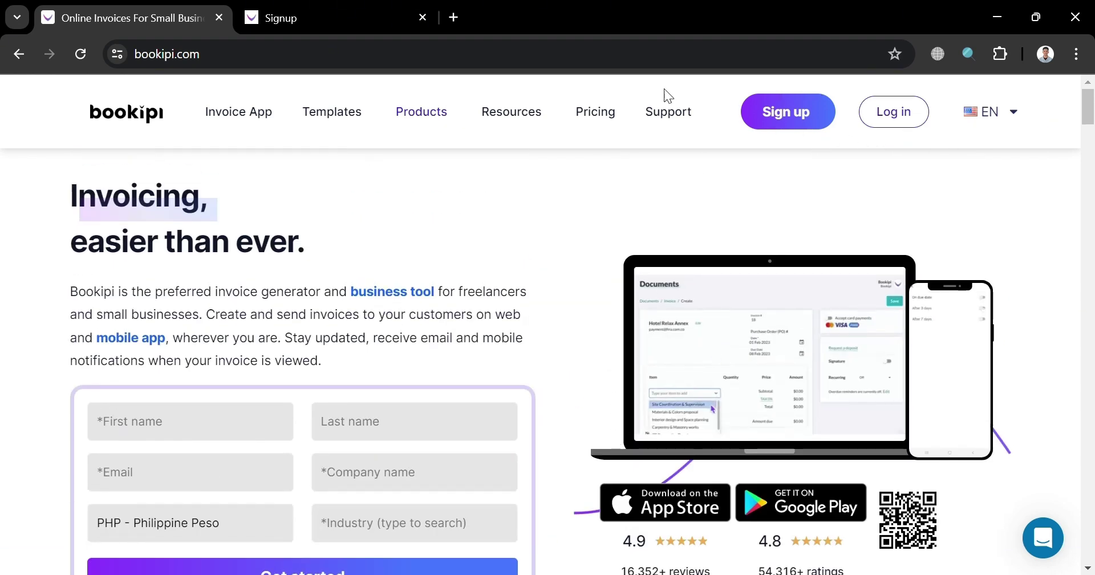
Step: Switch to the open signup page and submit WW as the company name
{"action": "left_click", "coordinate": [357, 8]}
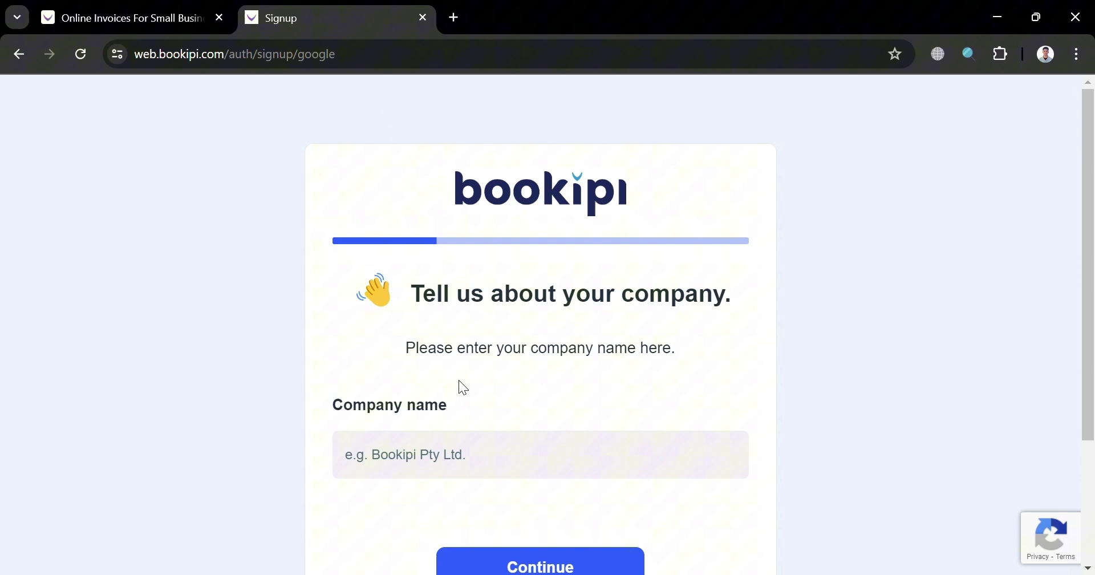
{"action": "scroll", "coordinate": [479, 422], "scroll_direction": "down", "scroll_amount": 3}
{"action": "left_click", "coordinate": [538, 278]}
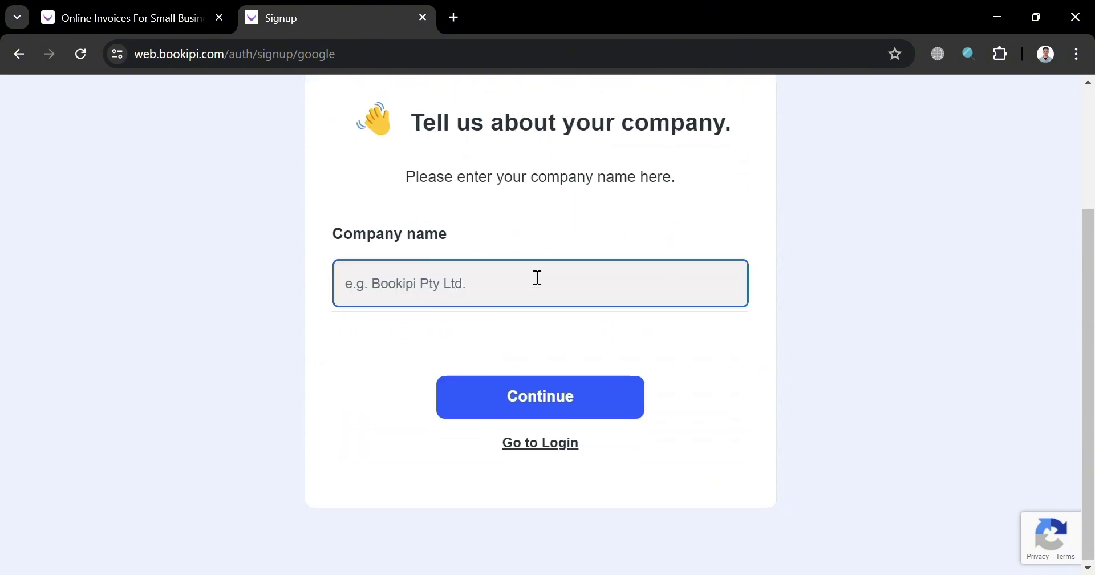
{"action": "type", "text": "ww"}
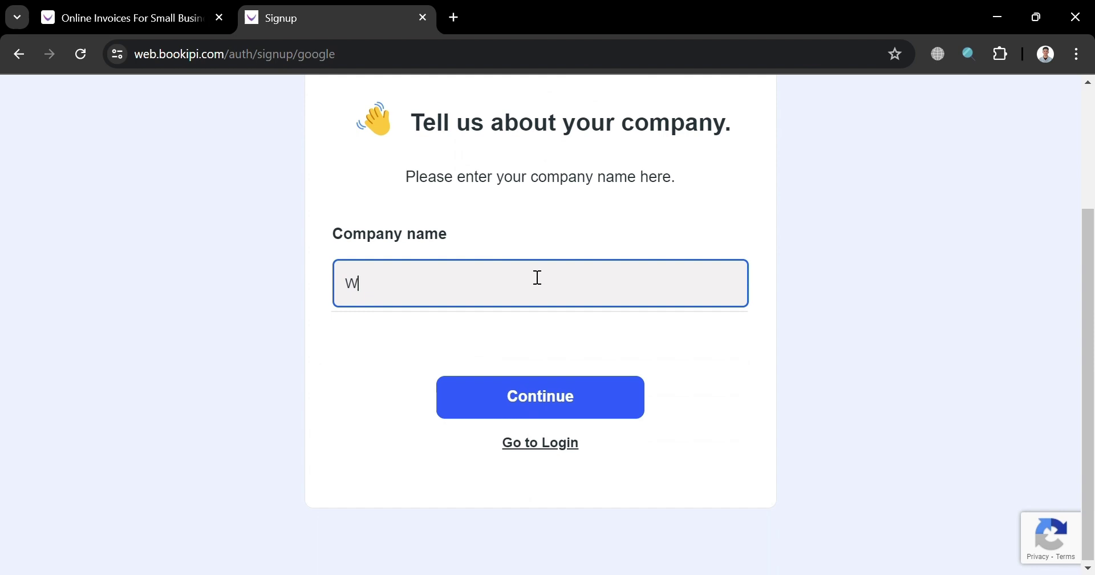
{"action": "left_click", "coordinate": [604, 413]}
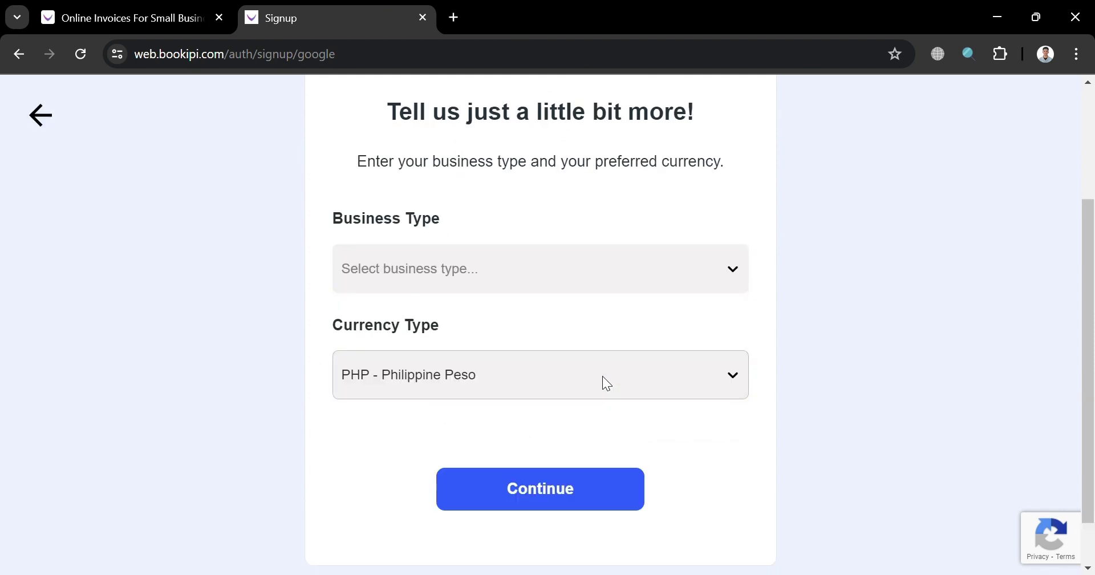
Step: Set the business type to Art, Photography & Creative Services and the currency to USD - US Dollar, and continue the signup
{"action": "left_click", "coordinate": [639, 276]}
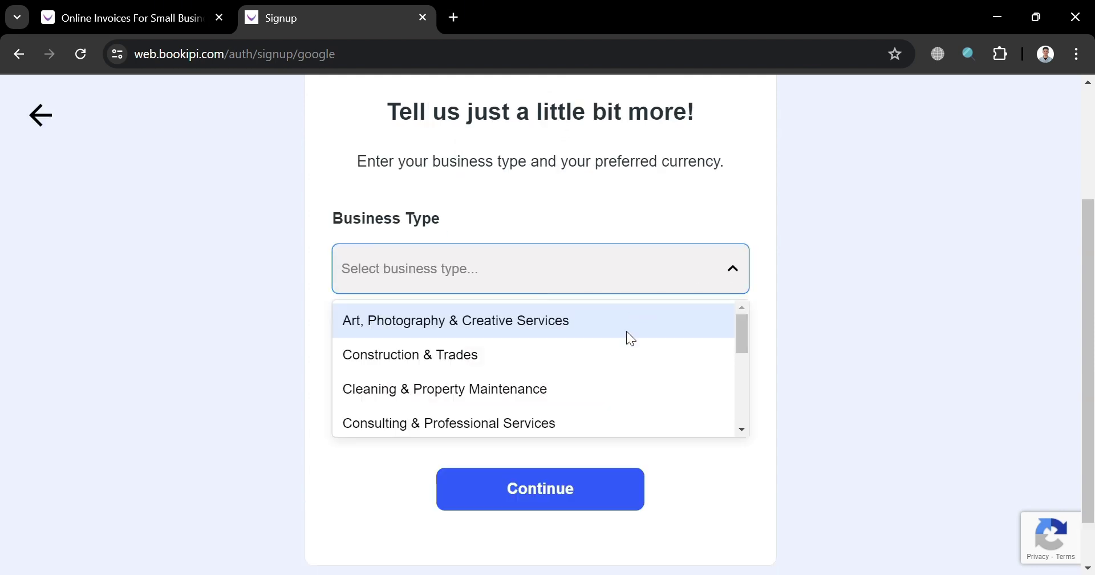
{"action": "left_click", "coordinate": [626, 331]}
{"action": "left_click", "coordinate": [650, 371]}
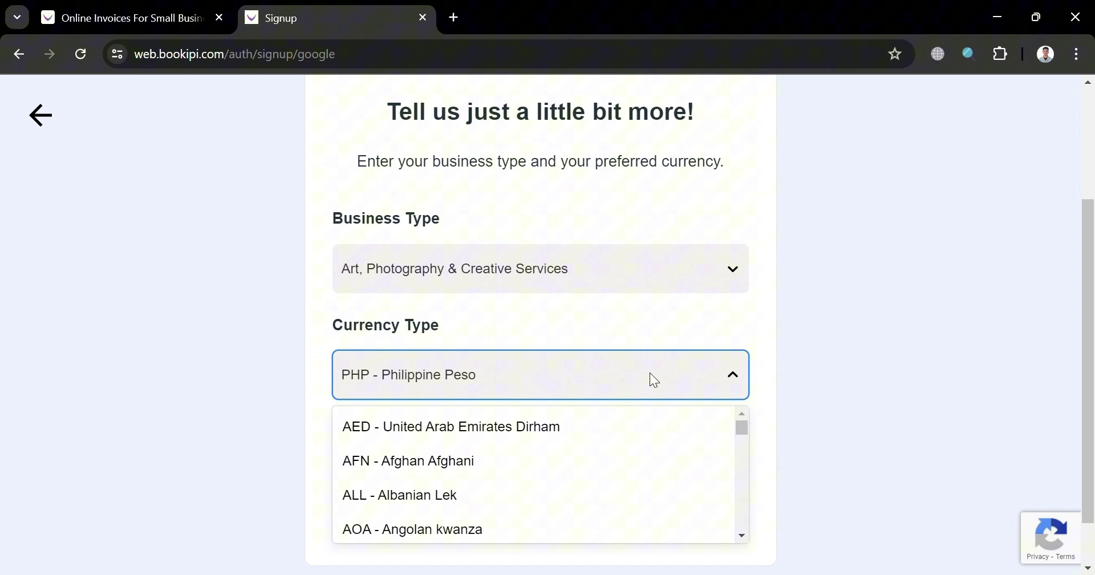
{"action": "type", "text": "usd"}
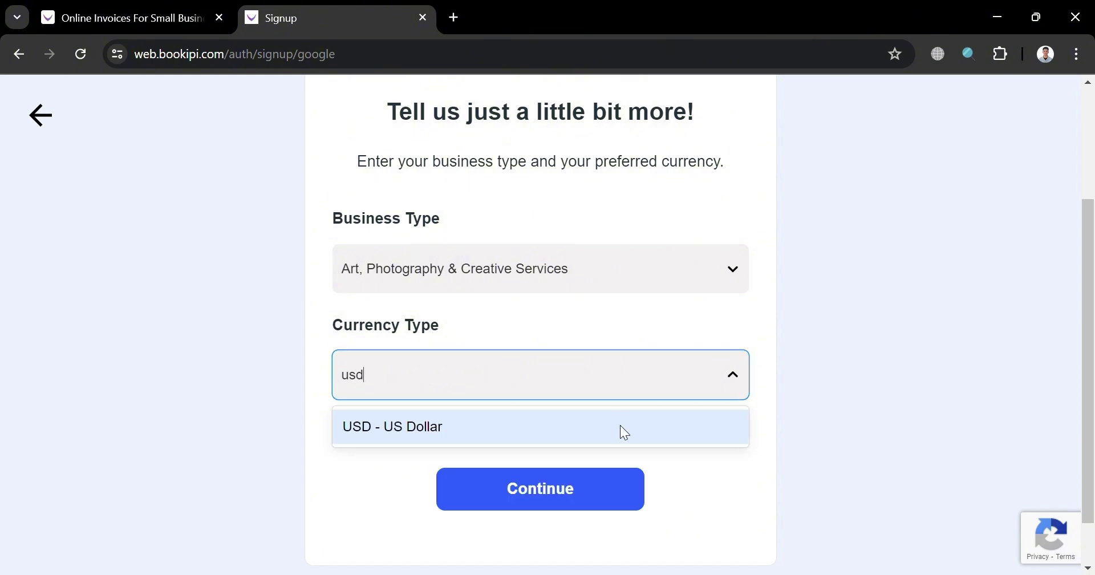
{"action": "left_click", "coordinate": [619, 429]}
{"action": "left_click", "coordinate": [498, 497]}
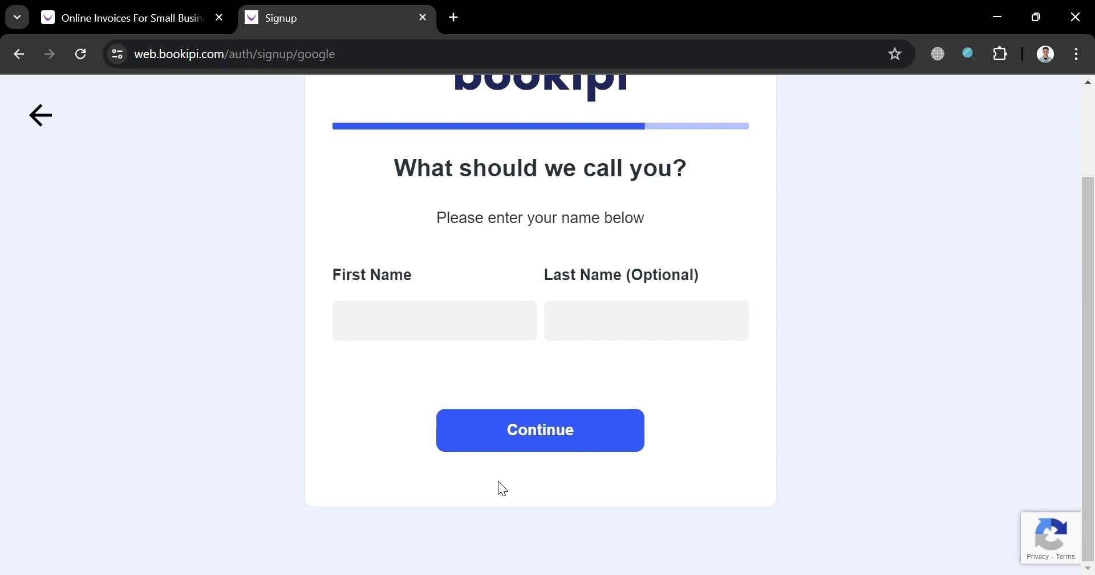
Step: Enter the account holder's first and last name and continue to the dashboard
{"action": "left_click", "coordinate": [466, 316]}
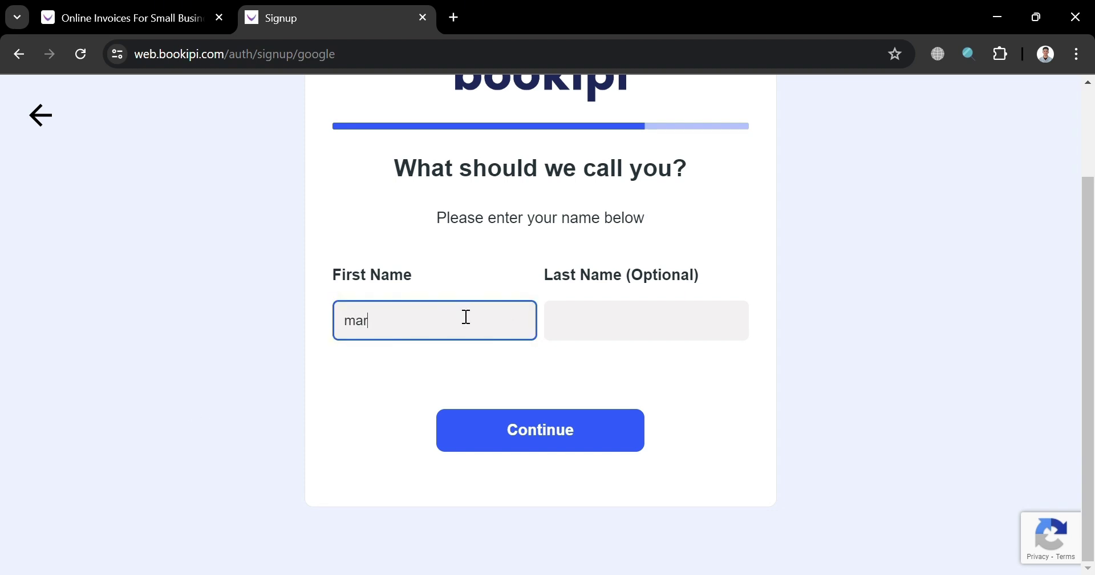
{"action": "left_click", "coordinate": [667, 335]}
{"action": "type", "text": "tut"}
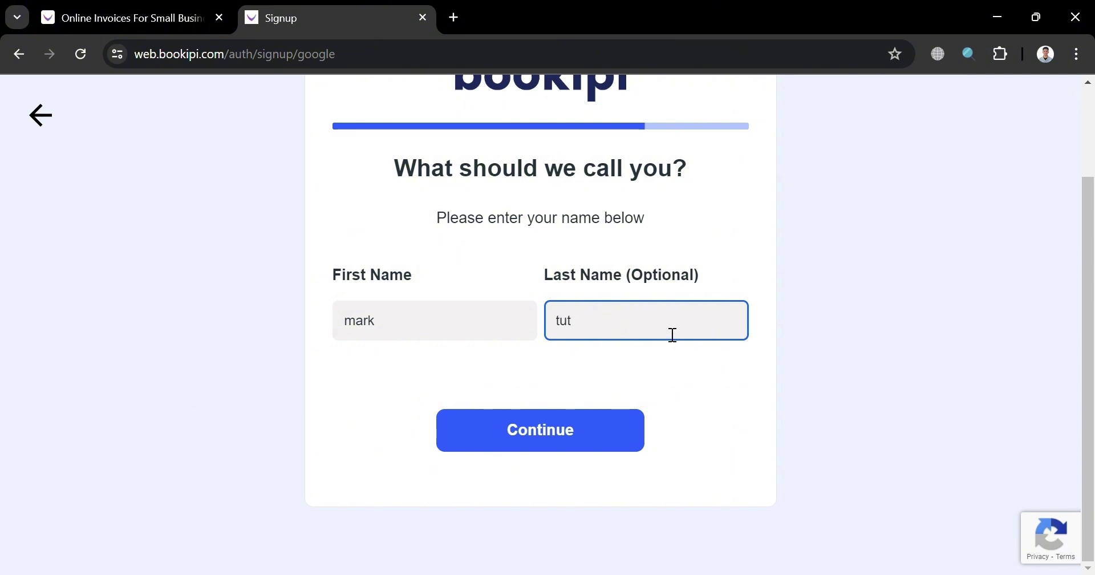
{"action": "left_click", "coordinate": [593, 446]}
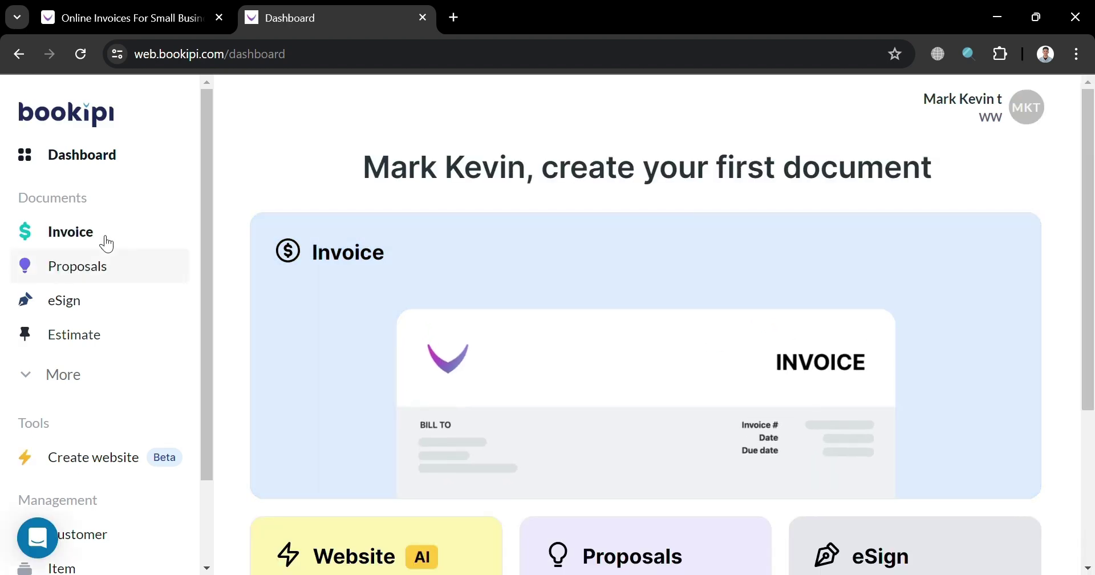
Step: Decline the notifications for read invoices and open the Invoice documents page
{"action": "scroll", "coordinate": [115, 211], "scroll_direction": "down", "scroll_amount": 4}
{"action": "scroll", "coordinate": [90, 306], "scroll_direction": "down", "scroll_amount": 2}
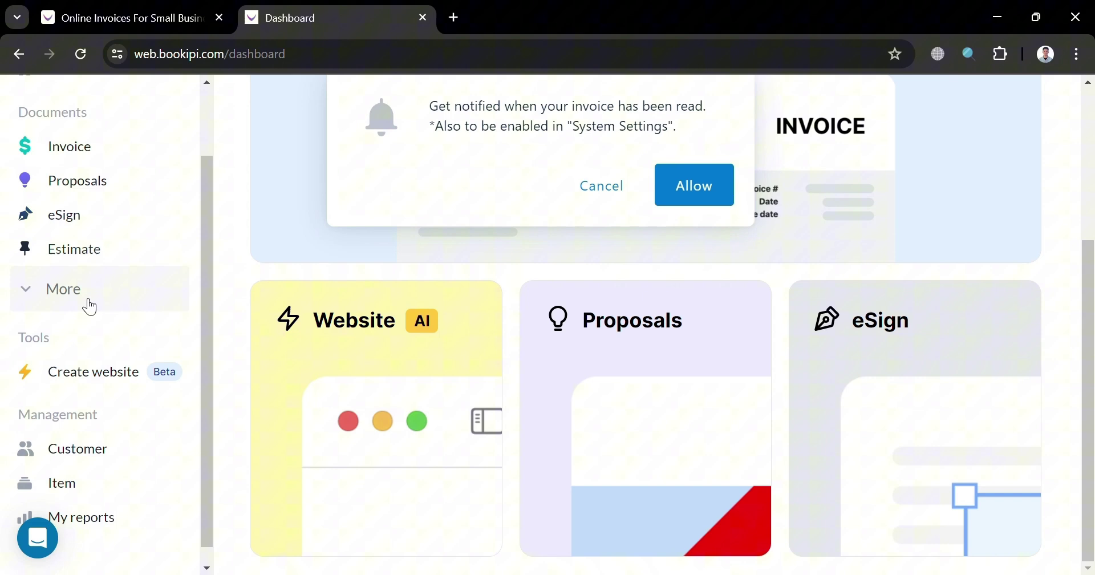
{"action": "scroll", "coordinate": [90, 306], "scroll_direction": "up", "scroll_amount": 2}
{"action": "left_click", "coordinate": [90, 235]}
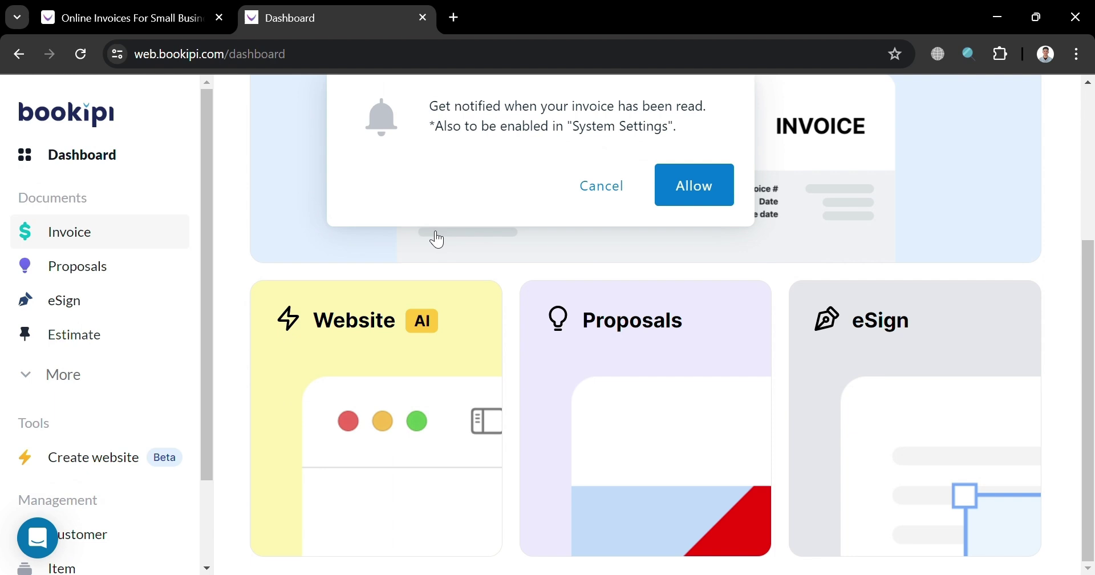
{"action": "left_click", "coordinate": [606, 187]}
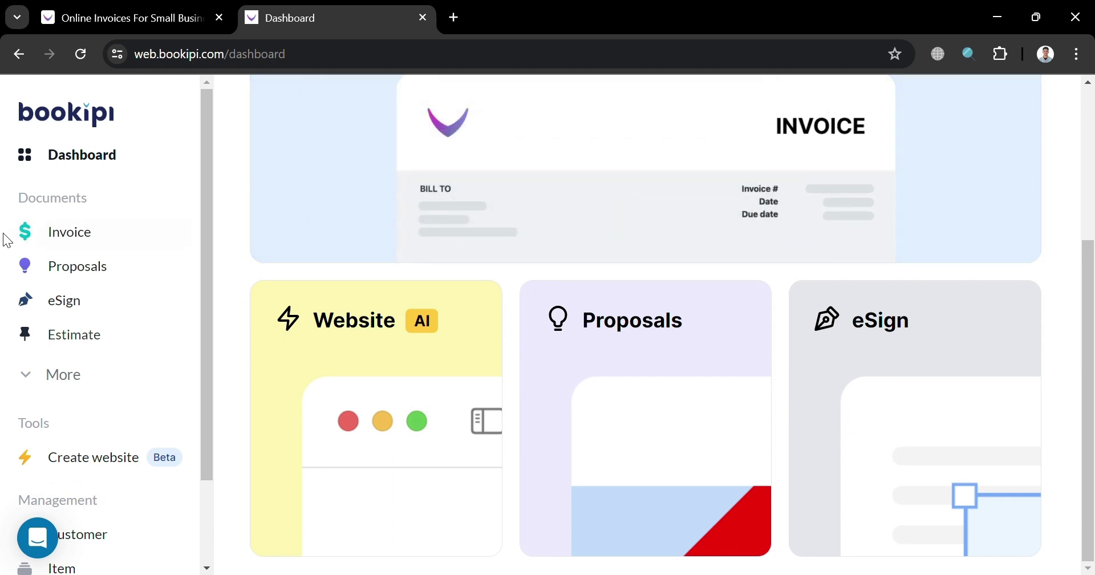
{"action": "left_click", "coordinate": [77, 246]}
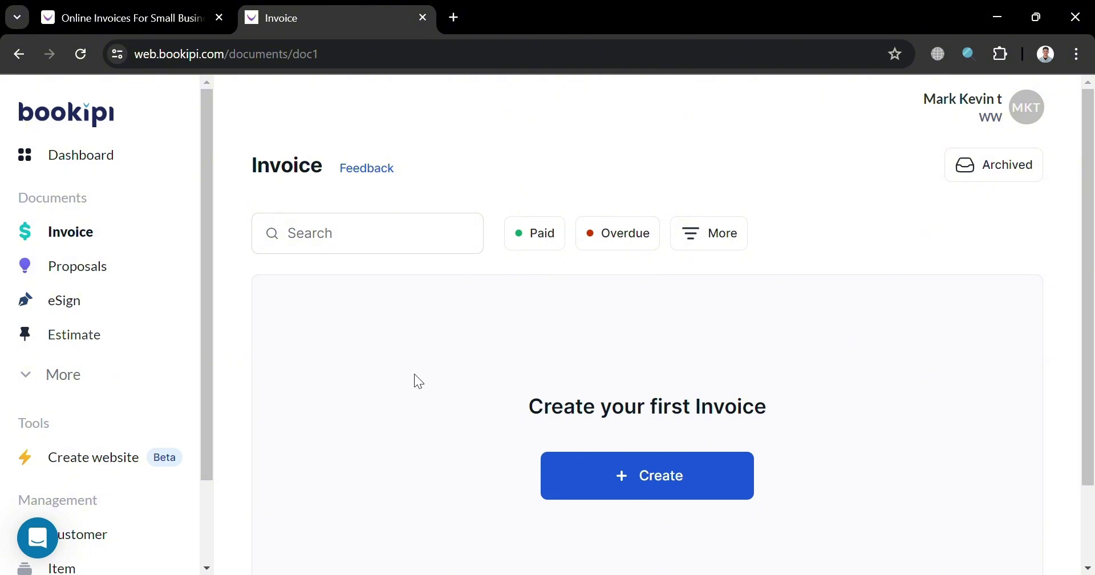
Step: Start creating the first invoice from the Invoice page
{"action": "scroll", "coordinate": [417, 362], "scroll_direction": "down", "scroll_amount": 2}
{"action": "scroll", "coordinate": [423, 365], "scroll_direction": "up", "scroll_amount": 2}
{"action": "left_click", "coordinate": [642, 477]}
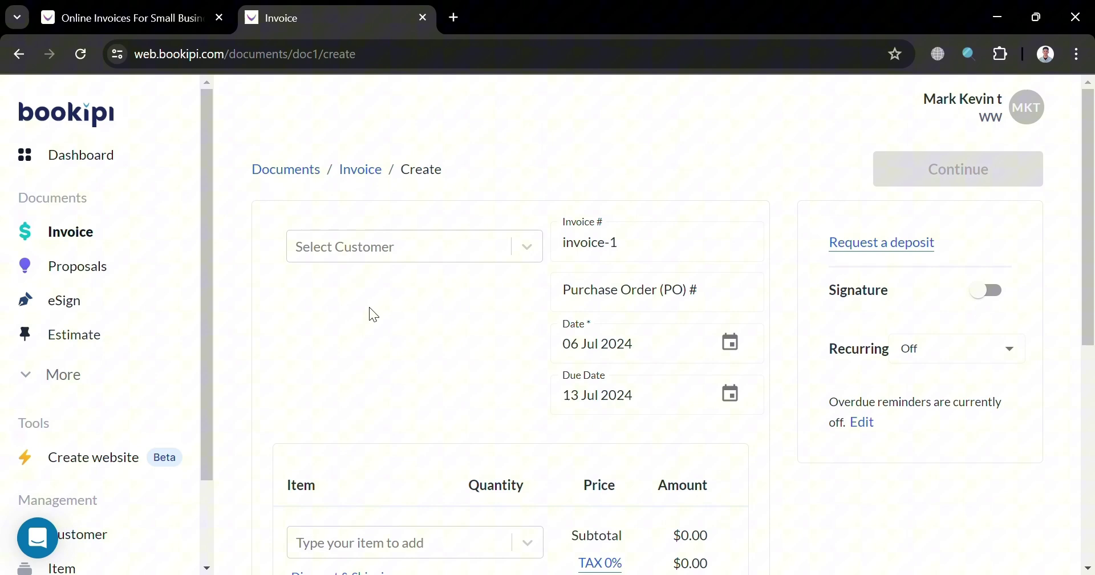
Step: Create a new customer for the invoice, entering only the customer's name, and save it
{"action": "left_click", "coordinate": [405, 257]}
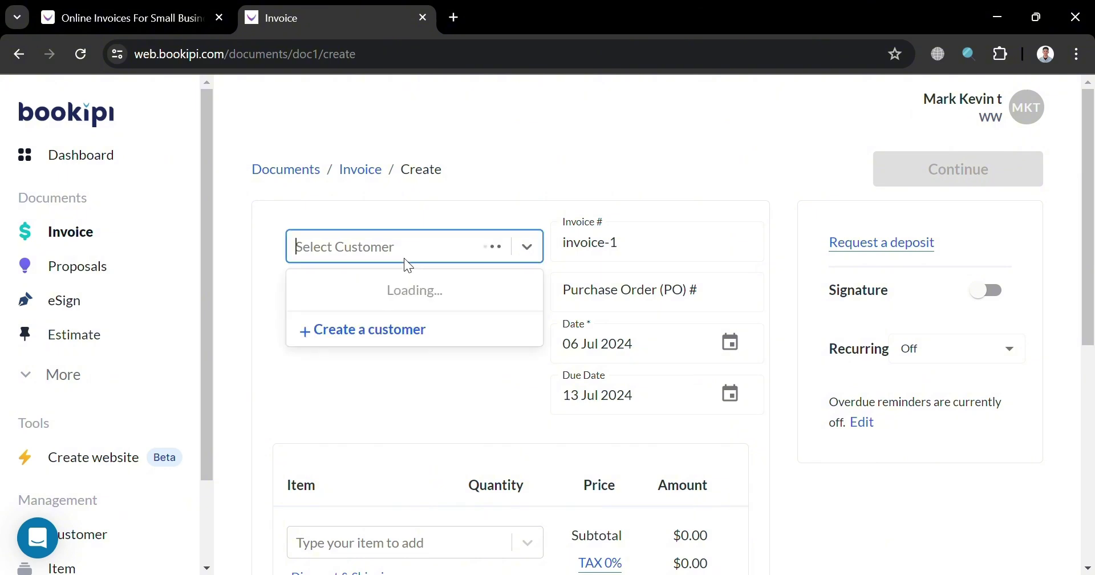
{"action": "left_click", "coordinate": [399, 336]}
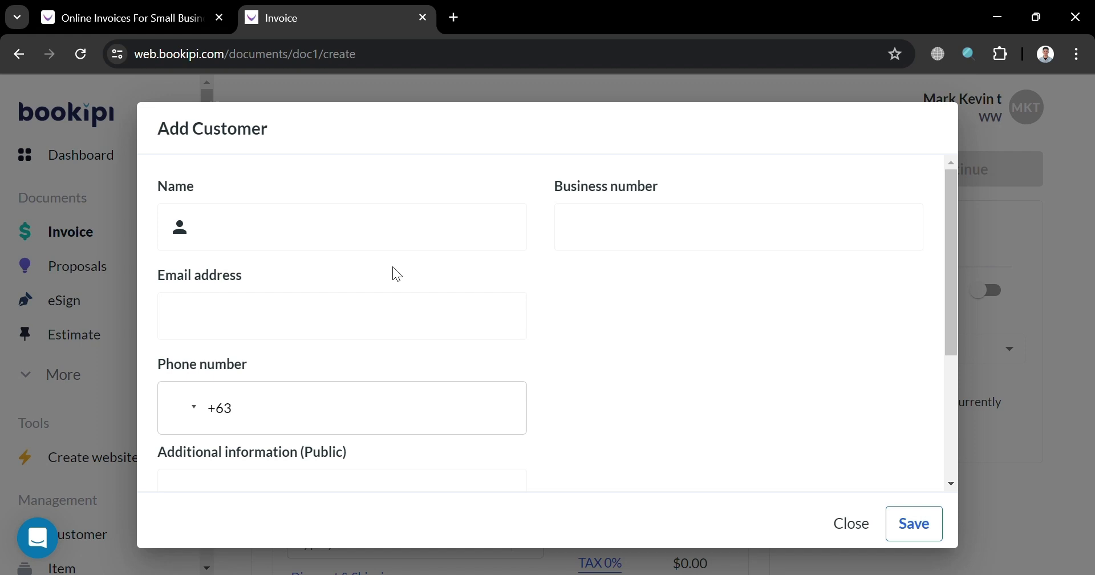
{"action": "left_click", "coordinate": [398, 237]}
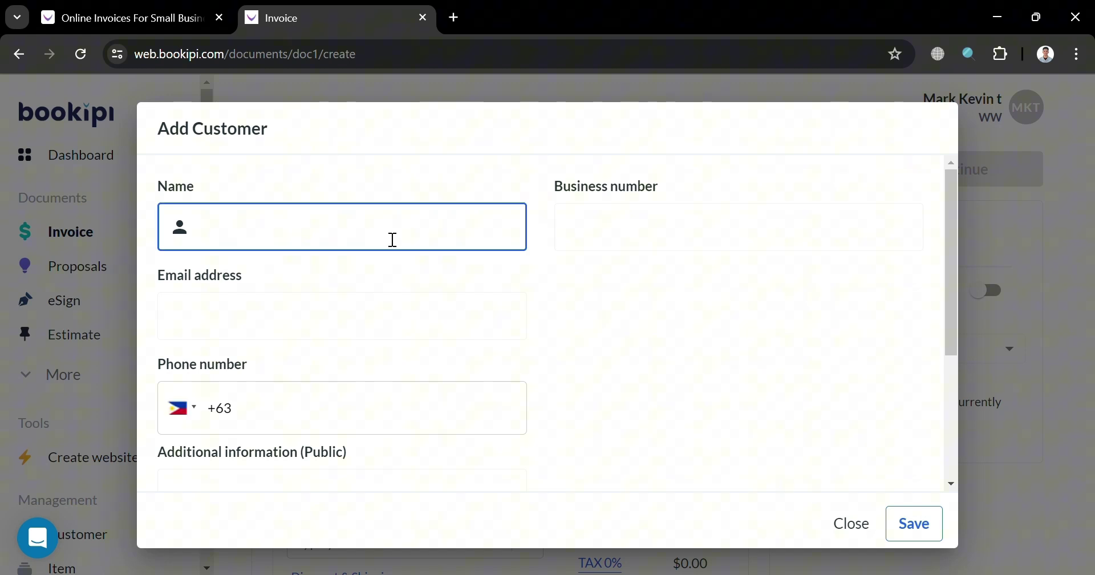
{"action": "type", "text": "John"}
{"action": "scroll", "coordinate": [713, 290], "scroll_direction": "down", "scroll_amount": 4}
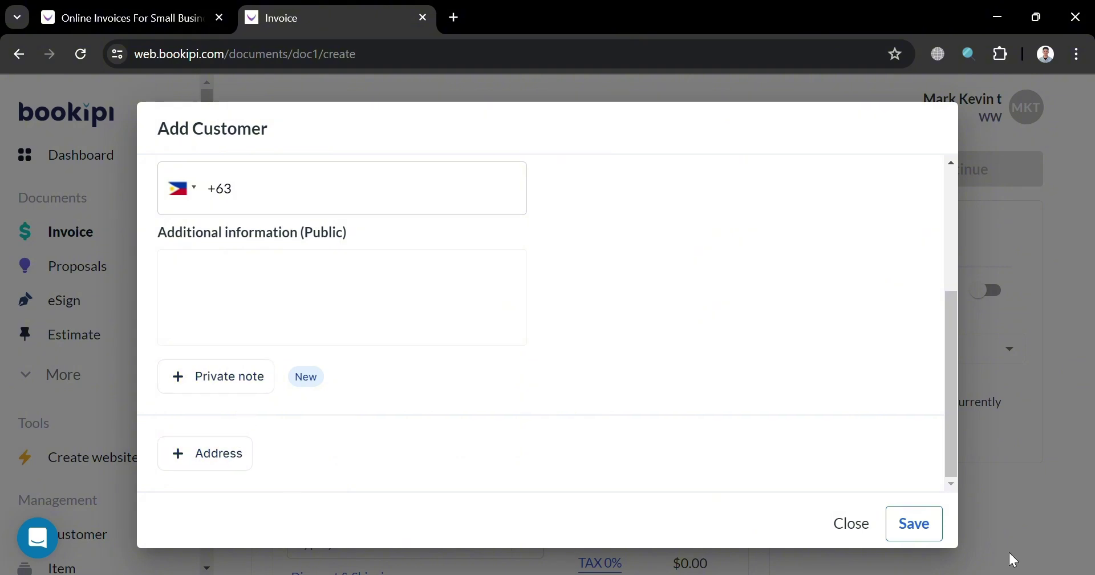
{"action": "left_click", "coordinate": [905, 521]}
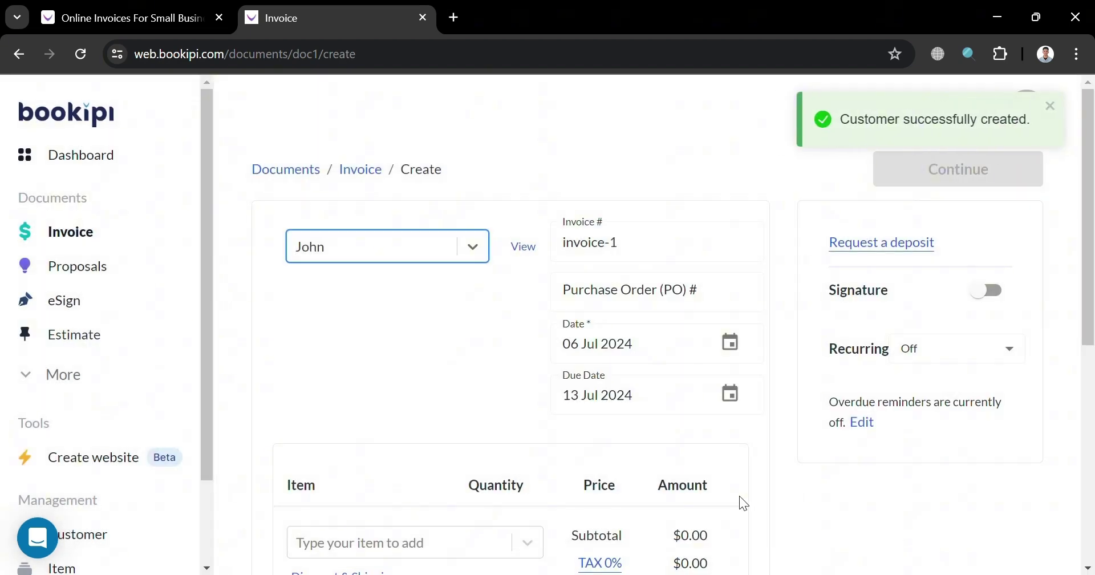
Step: Start creating a new invoice item named "A1 Shoes"
{"action": "scroll", "coordinate": [456, 372], "scroll_direction": "down", "scroll_amount": 5}
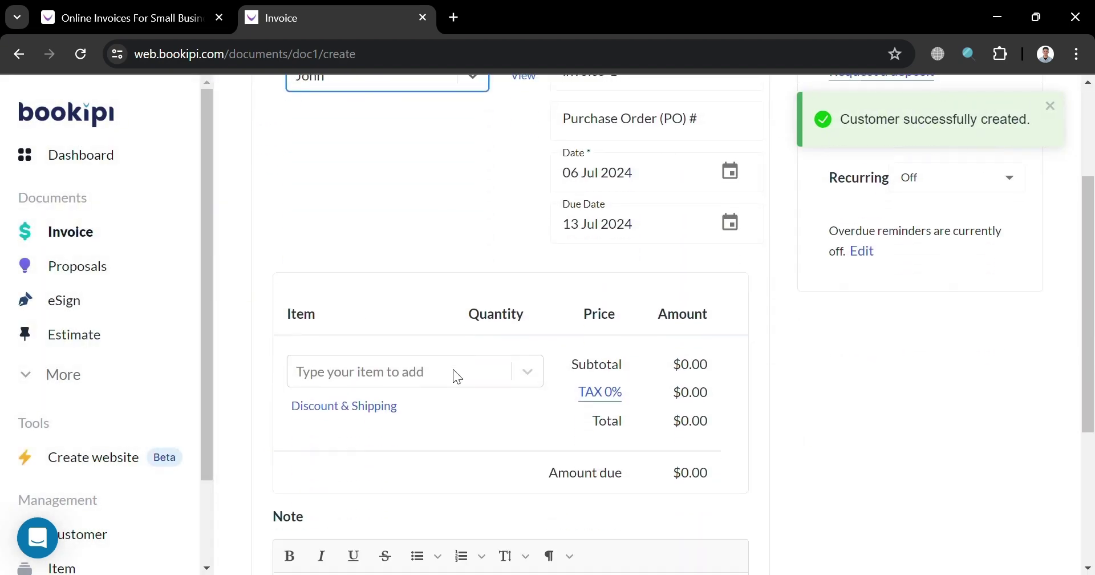
{"action": "scroll", "coordinate": [457, 374], "scroll_direction": "down", "scroll_amount": 2}
{"action": "scroll", "coordinate": [467, 324], "scroll_direction": "up", "scroll_amount": 3}
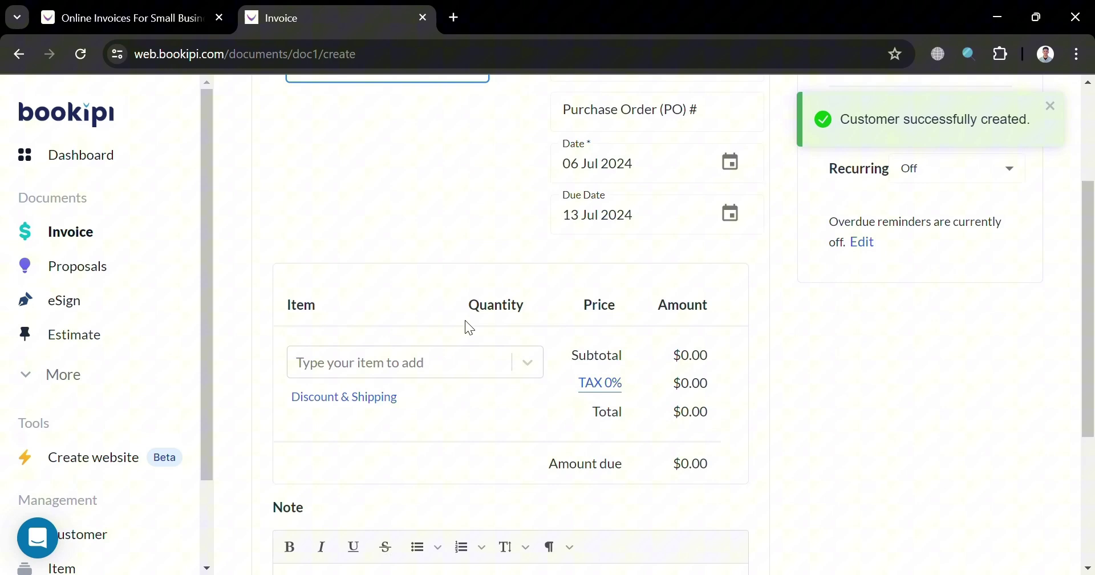
{"action": "scroll", "coordinate": [468, 327], "scroll_direction": "up", "scroll_amount": 3}
{"action": "scroll", "coordinate": [660, 325], "scroll_direction": "down", "scroll_amount": 3}
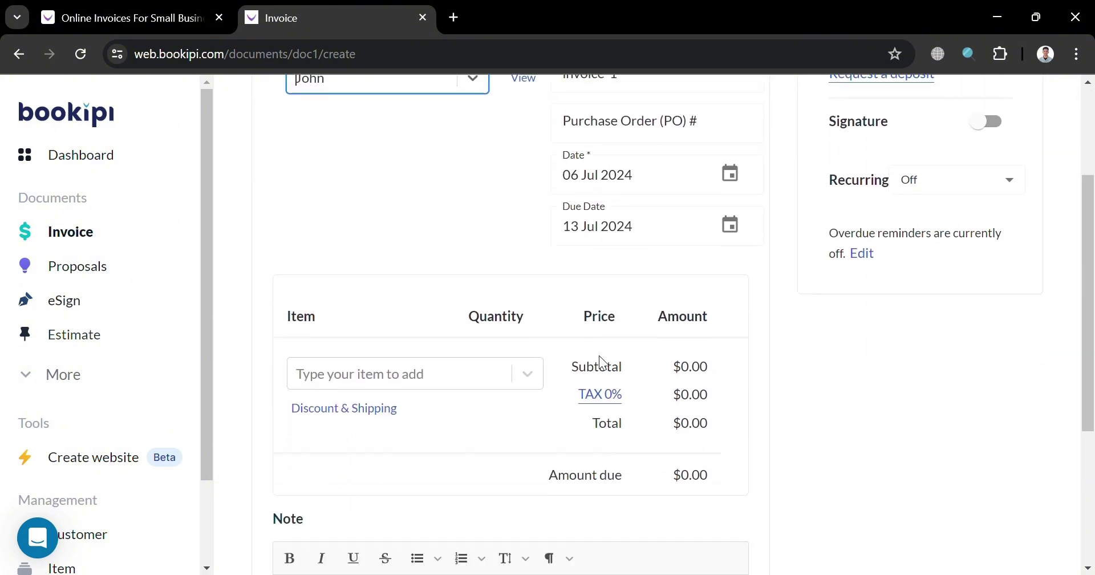
{"action": "scroll", "coordinate": [495, 372], "scroll_direction": "down", "scroll_amount": 2}
{"action": "left_click", "coordinate": [470, 289]}
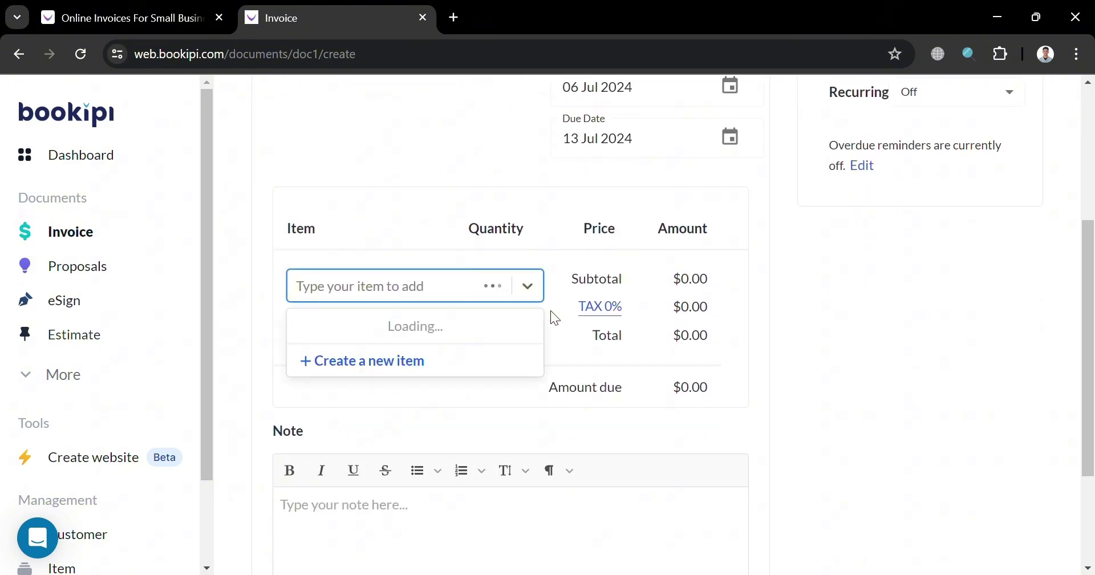
{"action": "type", "text": "Shoes"}
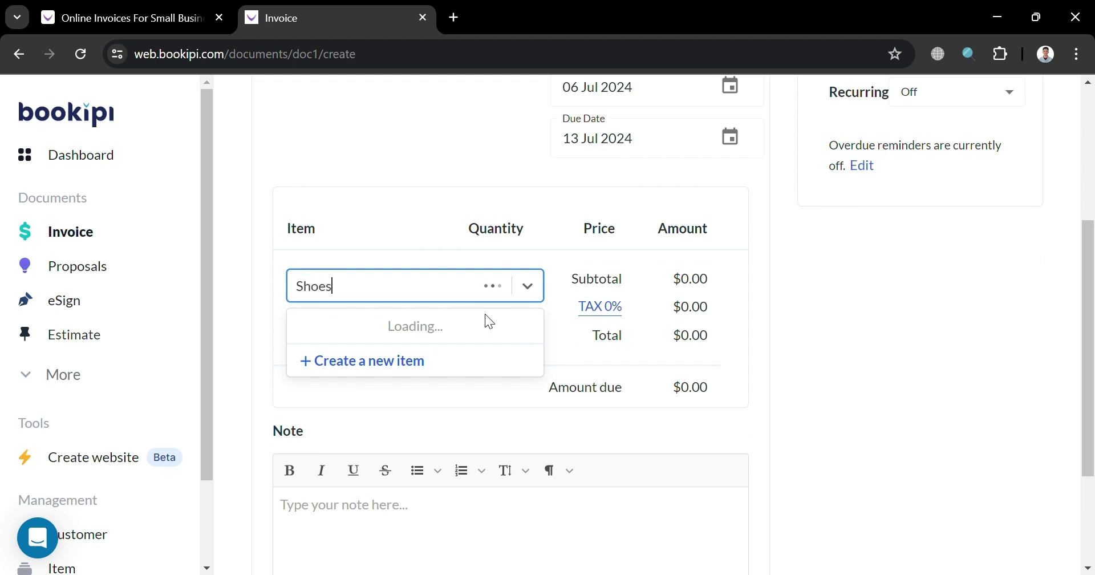
{"action": "key", "text": "Left"}
{"action": "key", "text": "Left"}
{"action": "type", "text": "A1"}
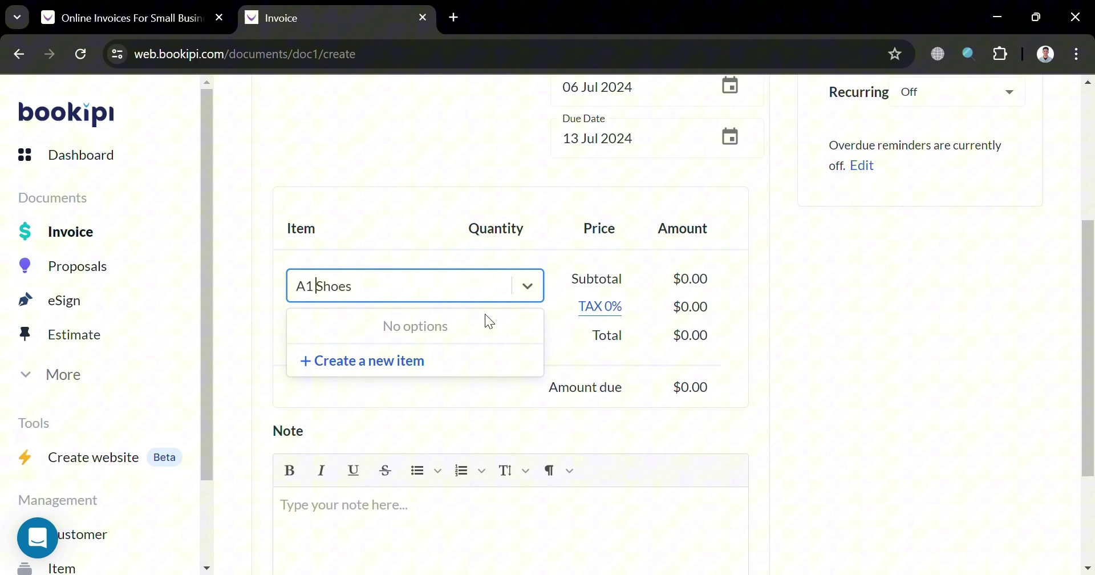
{"action": "left_click", "coordinate": [474, 365]}
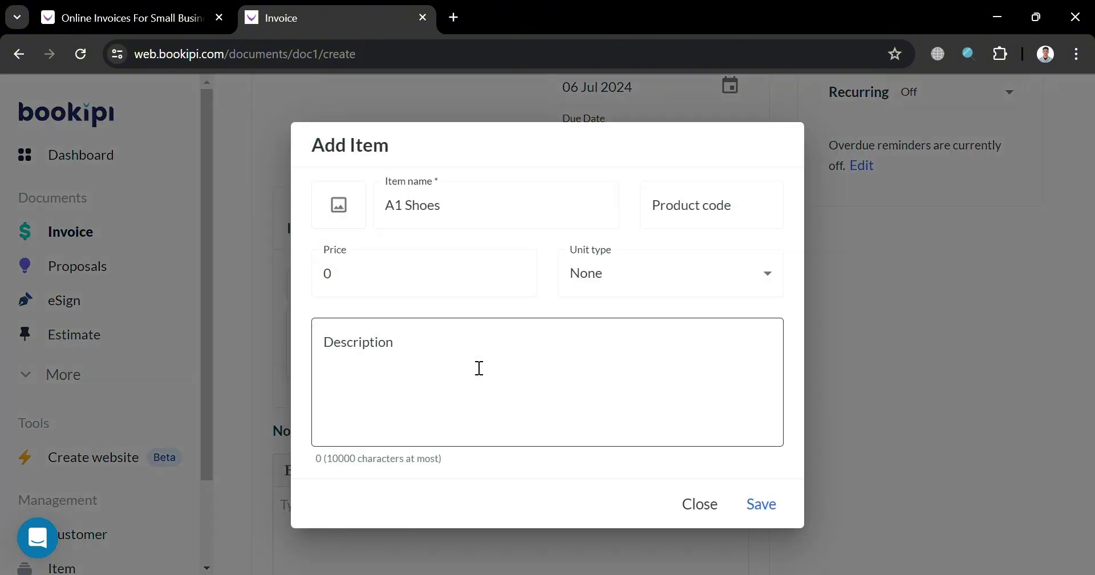
Step: Set the new item's product code to 6009 and its price to 200
{"action": "left_click", "coordinate": [419, 292]}
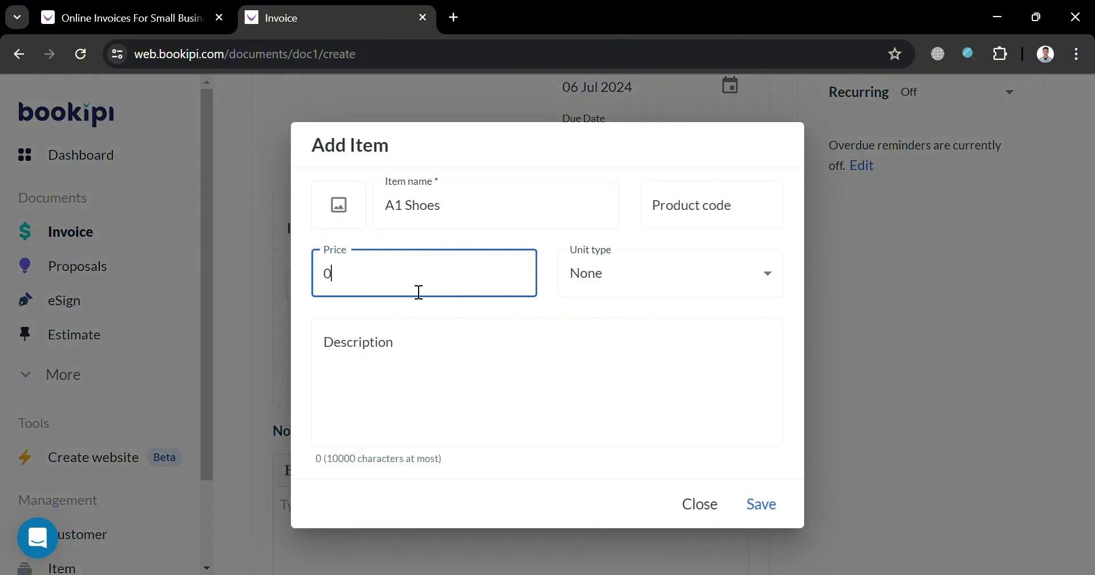
{"action": "left_click_drag", "start_coordinate": [384, 288], "coordinate": [290, 293]}
{"action": "left_click", "coordinate": [729, 211]}
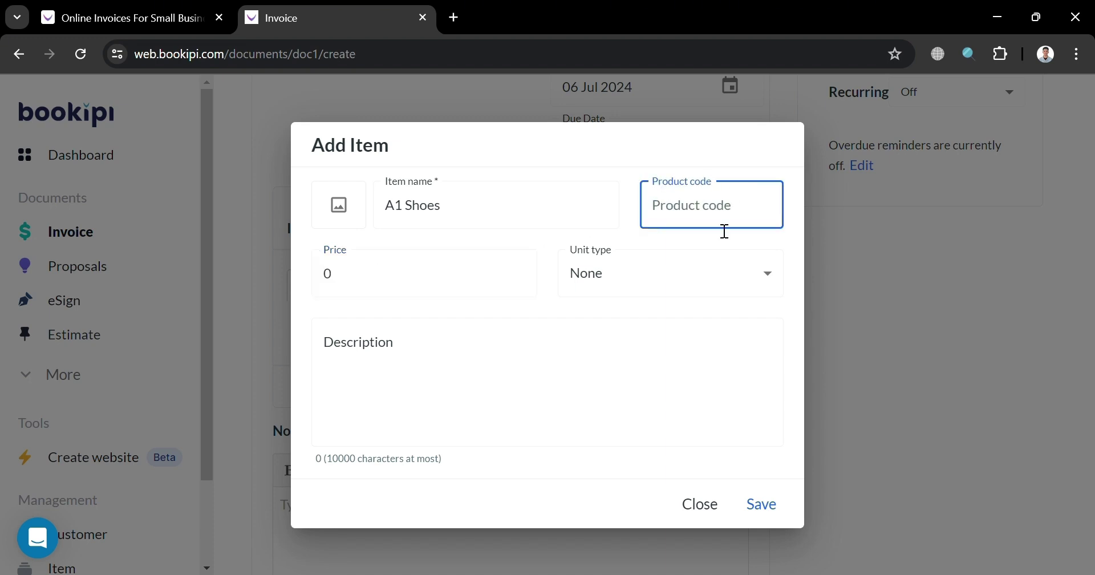
{"action": "type", "text": "60"}
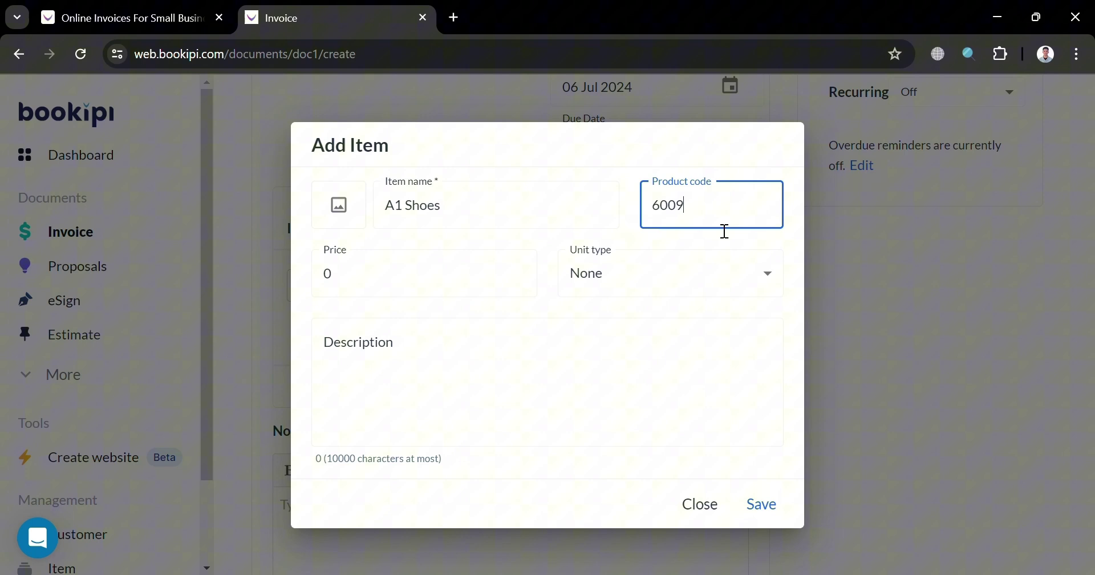
{"action": "type", "text": "09"}
{"action": "left_click", "coordinate": [522, 293]}
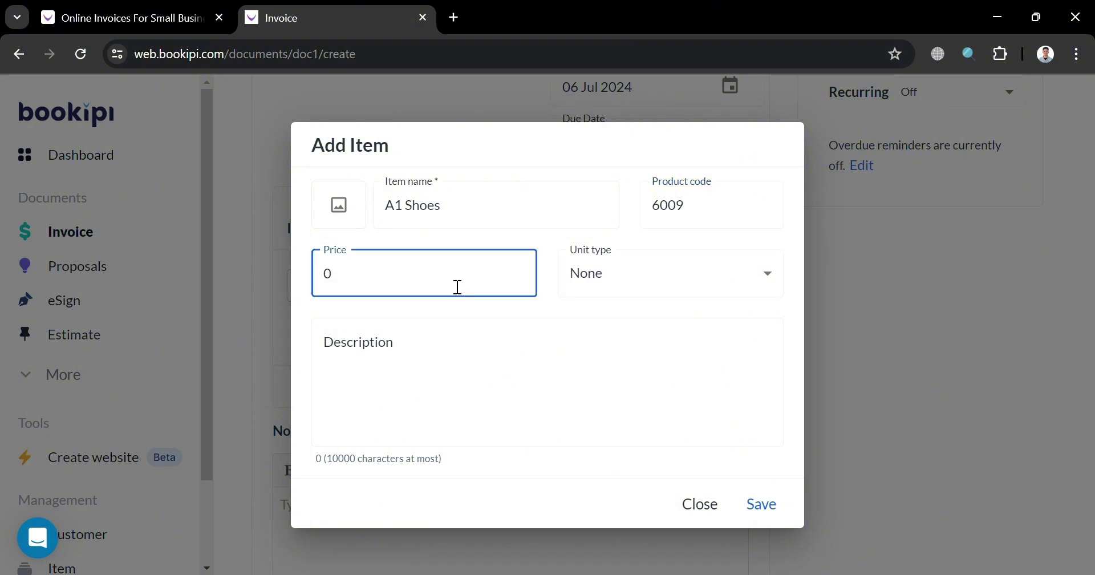
{"action": "key", "text": "BackSpace"}
{"action": "type", "text": "200"}
{"action": "key", "text": "Tab"}
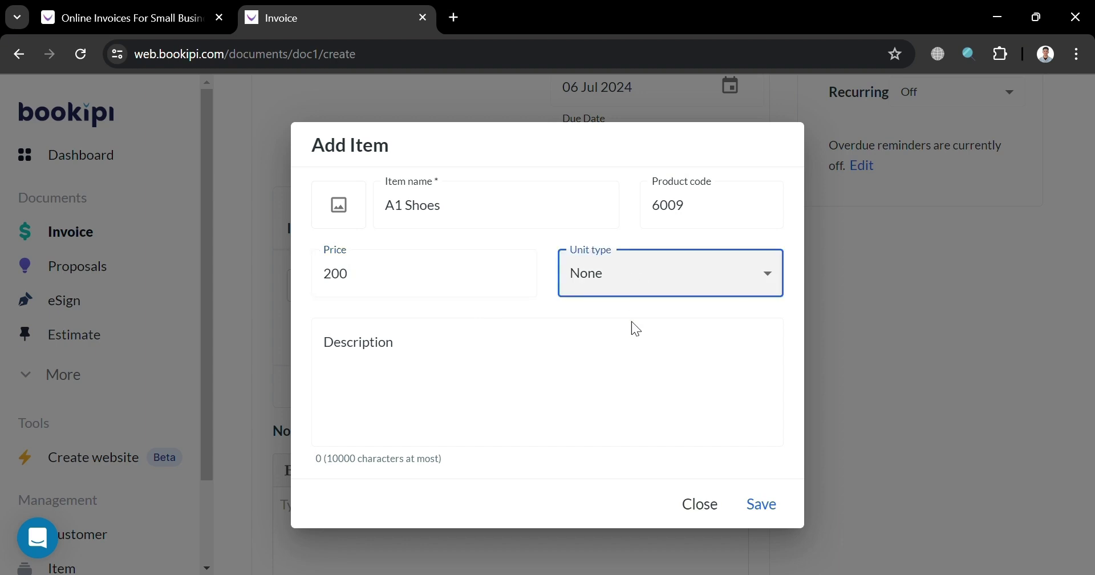
Step: Enter "Limited Edition" as the item's description and save the item to the invoice
{"action": "left_click", "coordinate": [465, 392]}
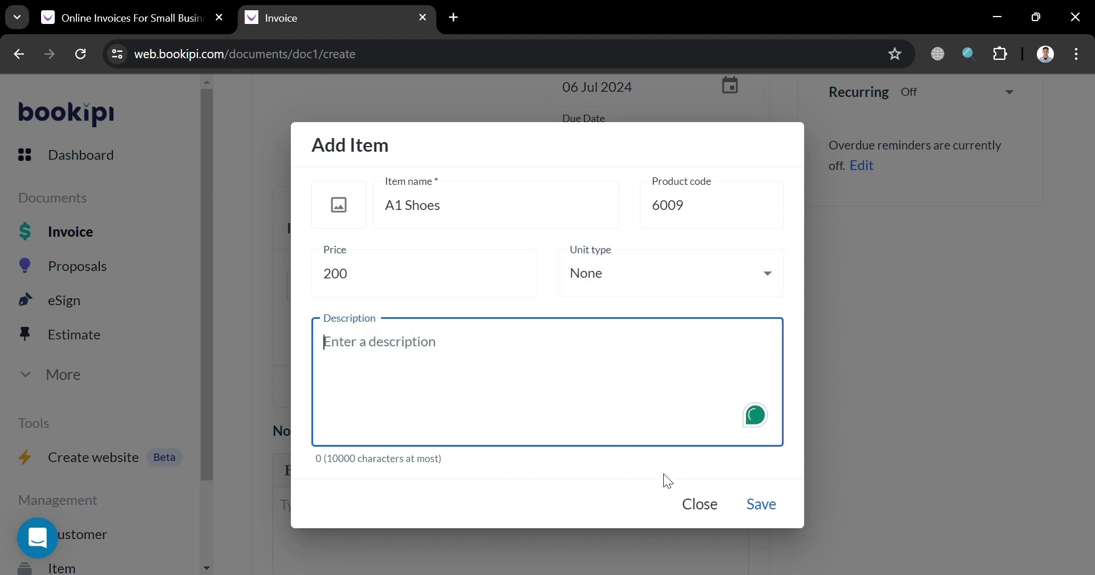
{"action": "type", "text": "L"}
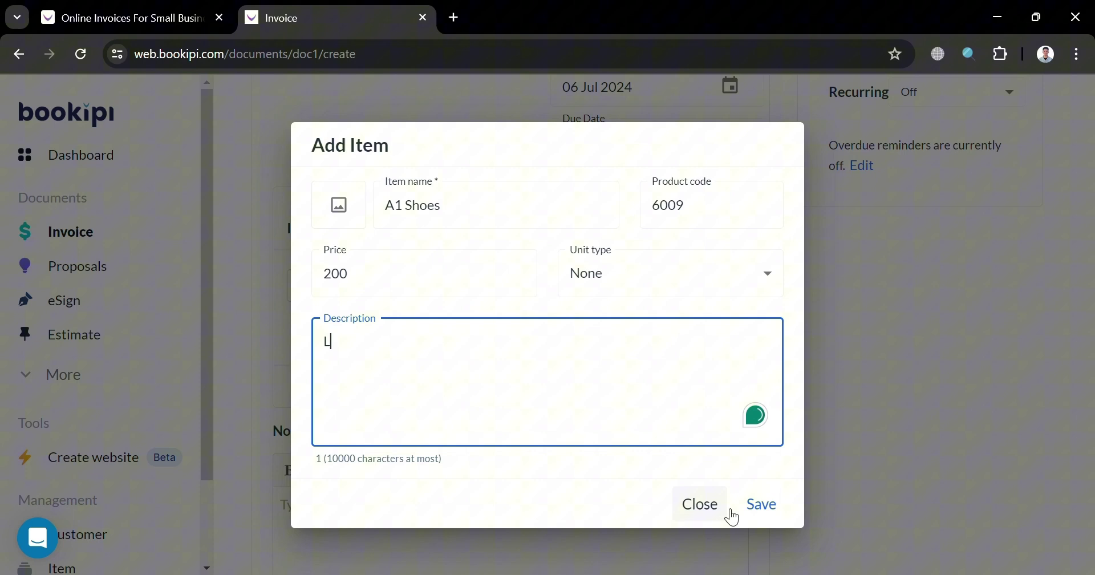
{"action": "type", "text": "imited"}
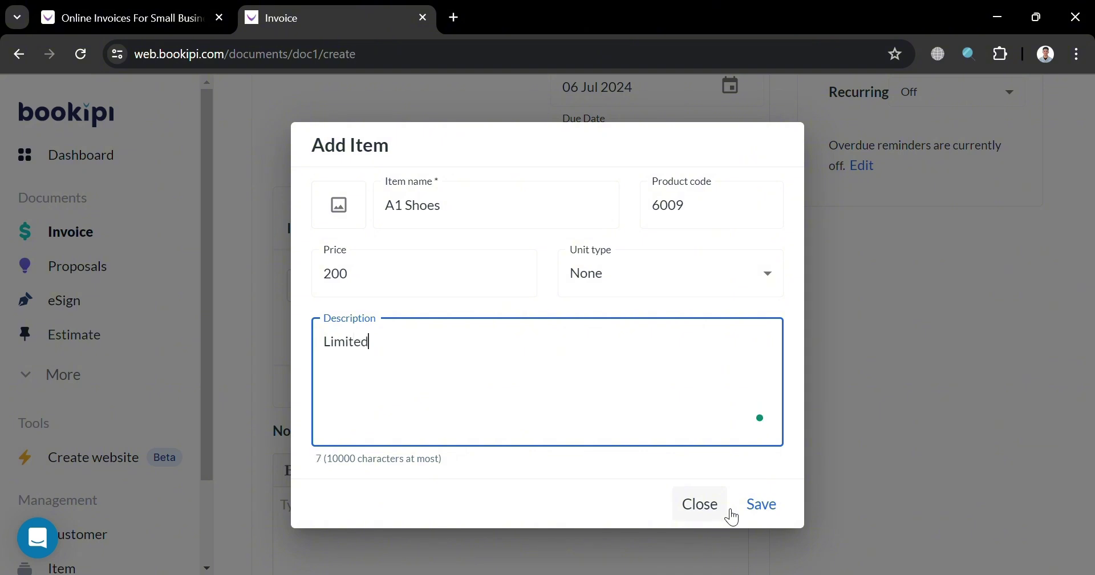
{"action": "type", "text": " Edition"}
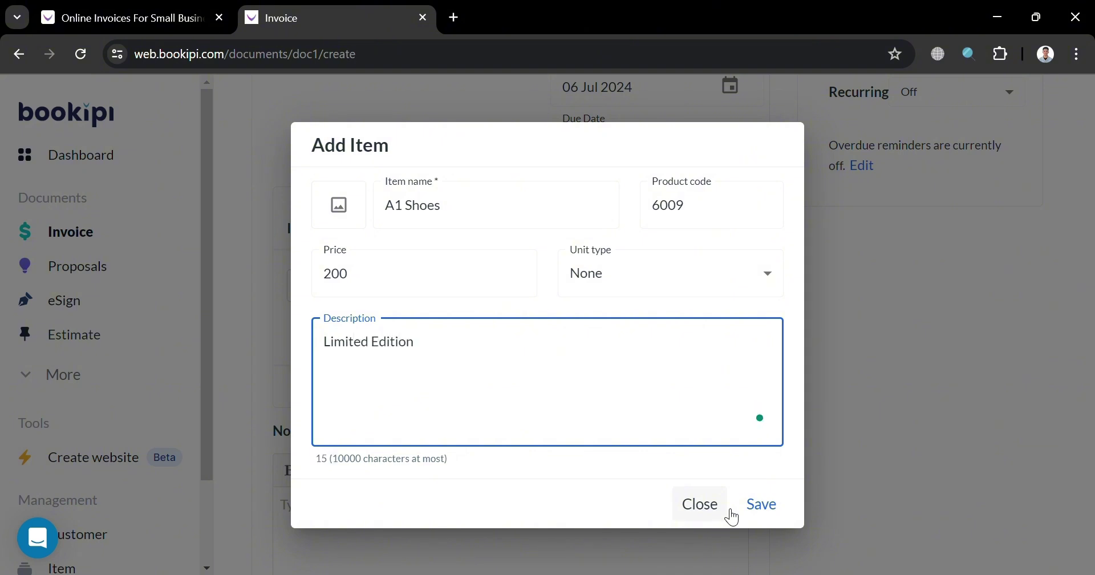
{"action": "left_click", "coordinate": [795, 495]}
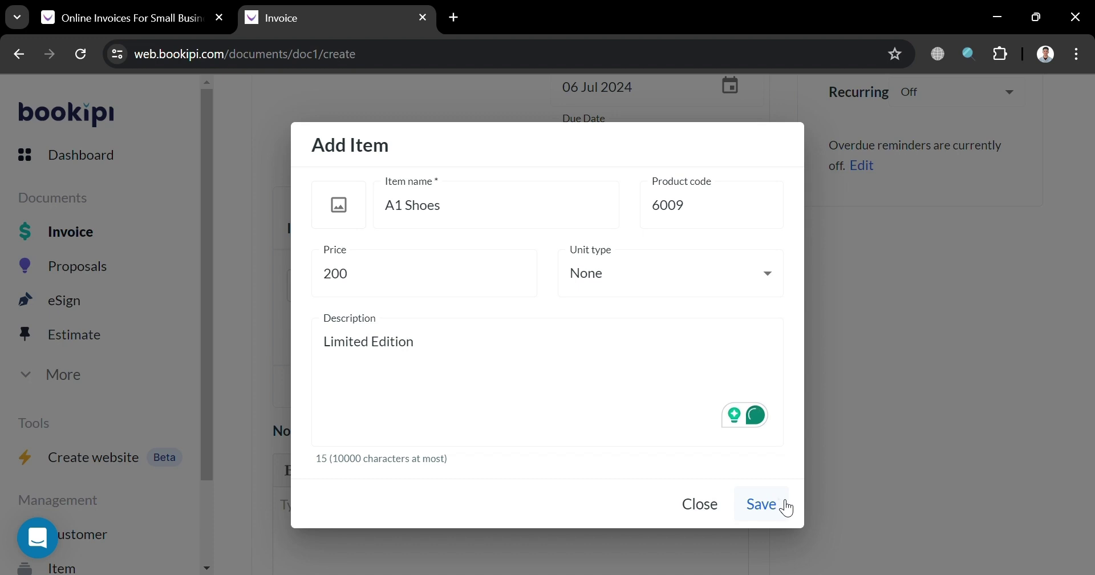
{"action": "left_click", "coordinate": [786, 507]}
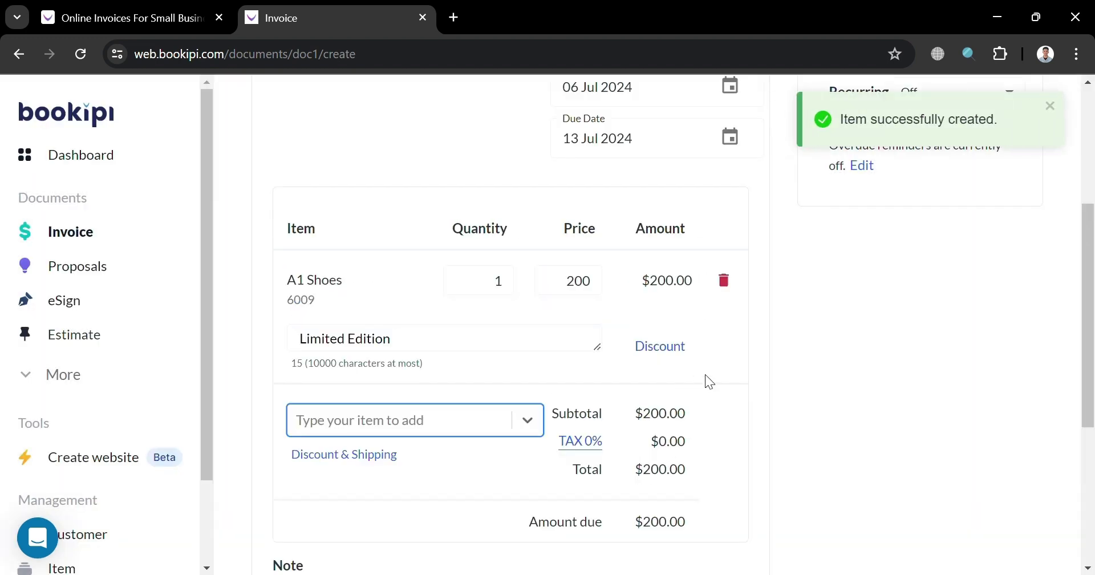
Step: Set the quantity of A1 Shoes on the invoice to 20
{"action": "double_click", "coordinate": [501, 285]}
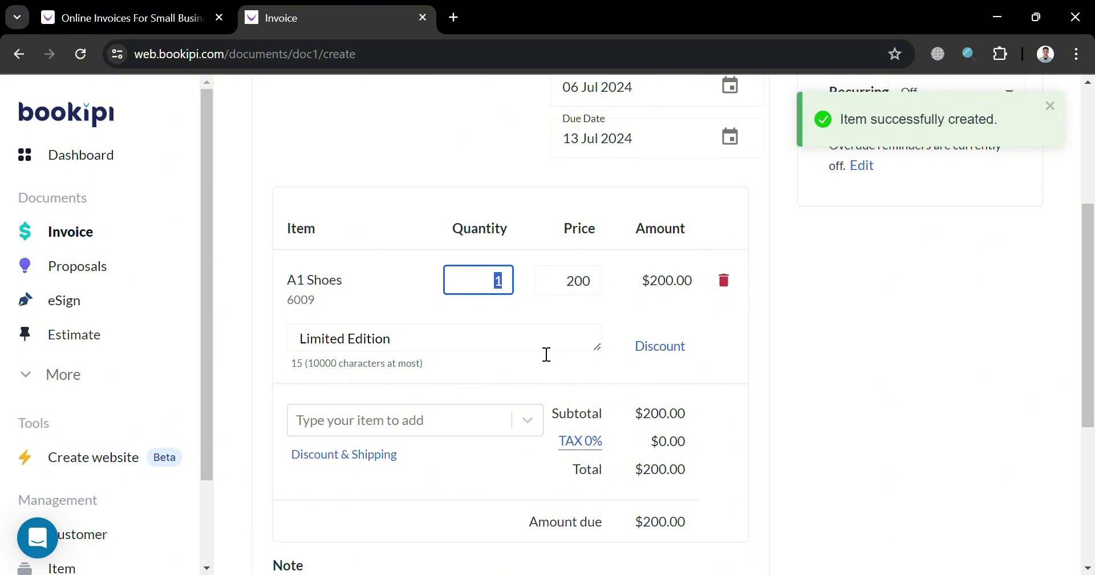
{"action": "type", "text": "20"}
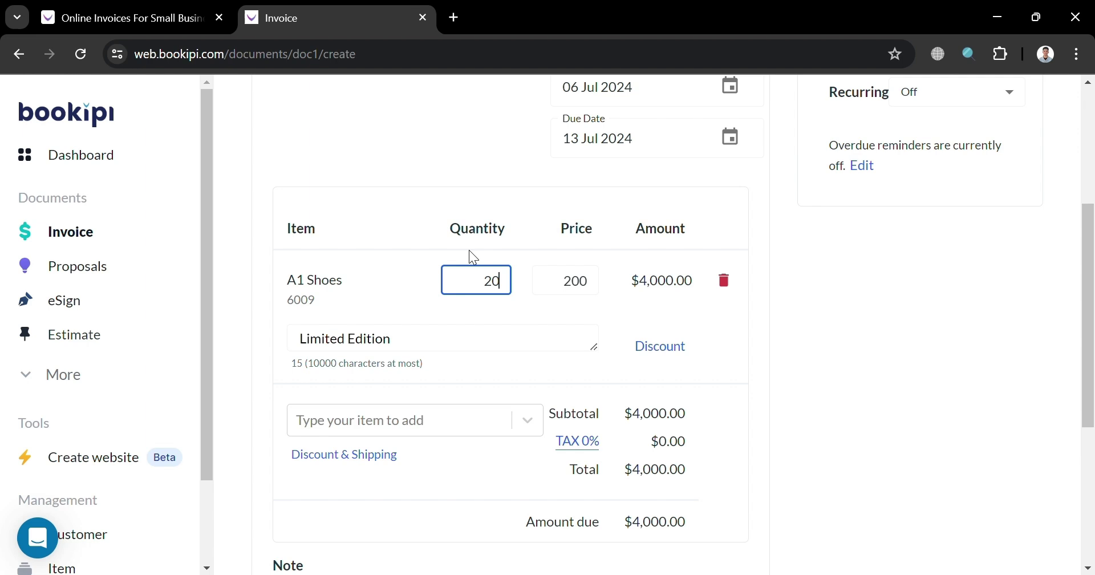
{"action": "left_click", "coordinate": [488, 338]}
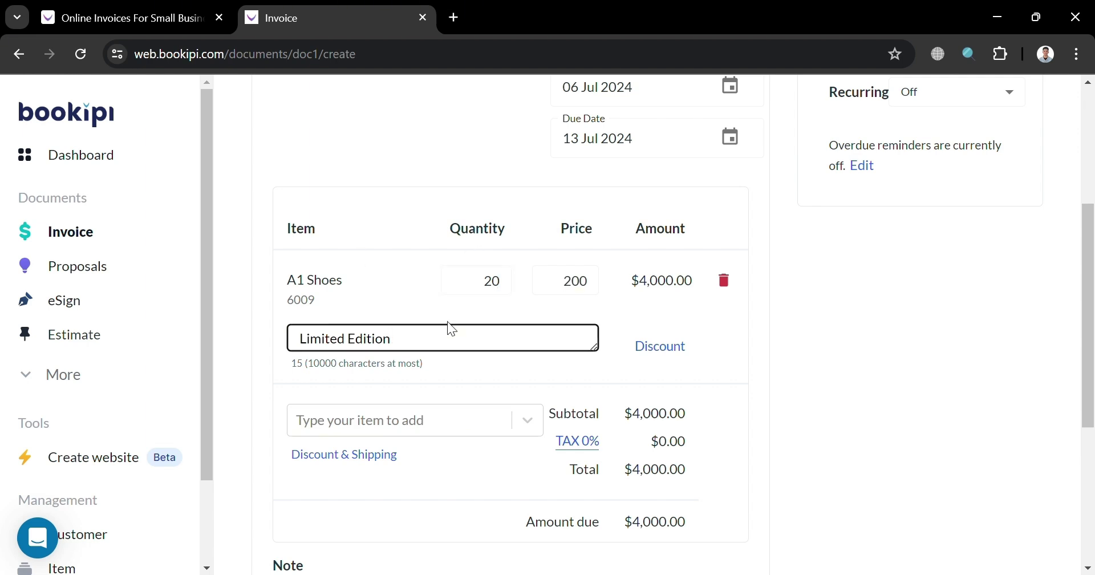
{"action": "left_click", "coordinate": [423, 299]}
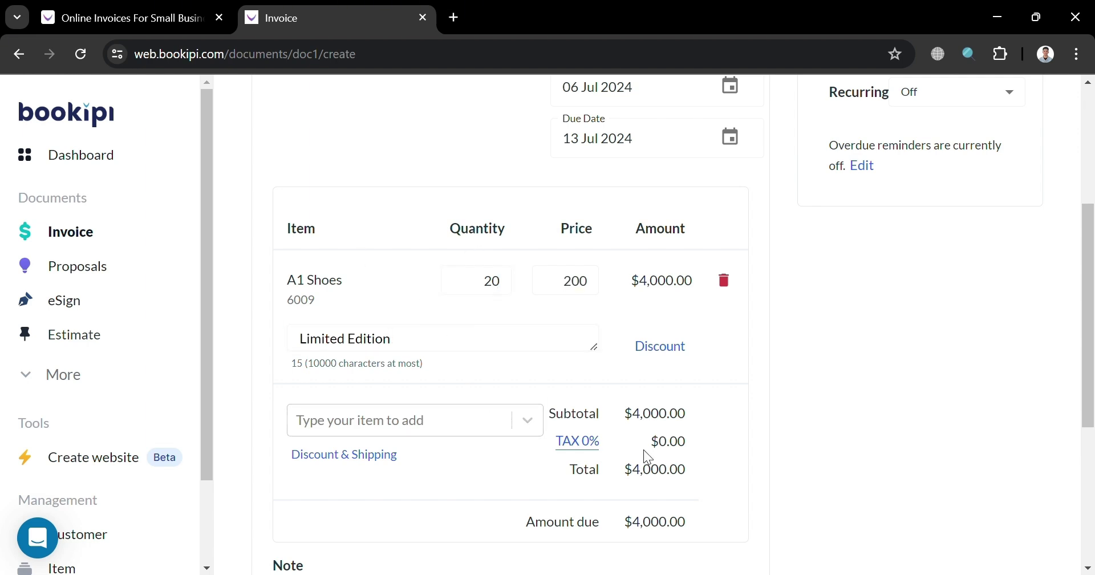
{"action": "scroll", "coordinate": [650, 447], "scroll_direction": "down", "scroll_amount": 2}
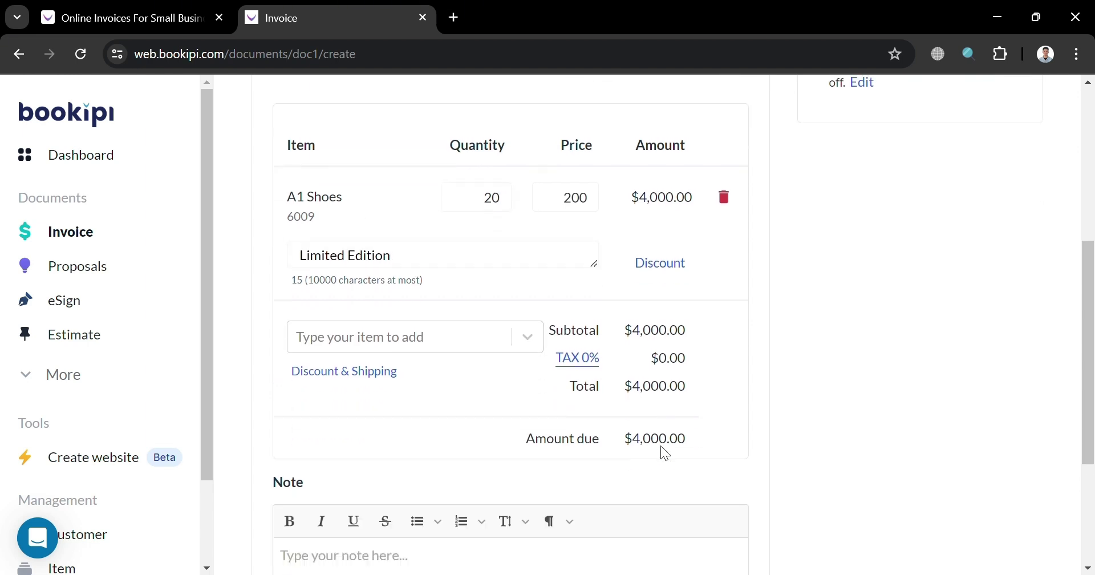
{"action": "left_click", "coordinate": [450, 337]}
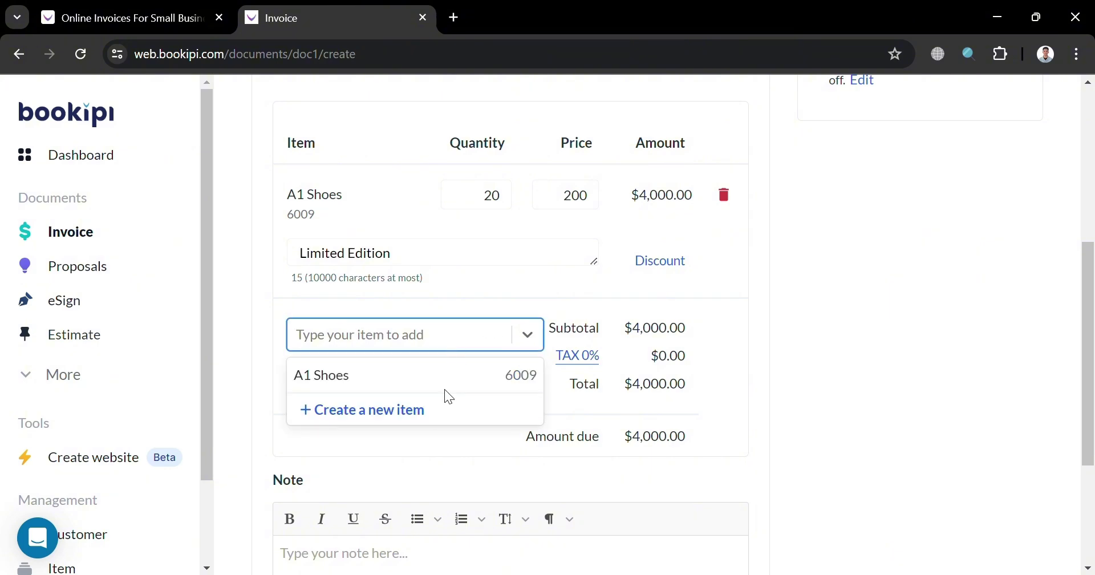
{"action": "left_click", "coordinate": [477, 443]}
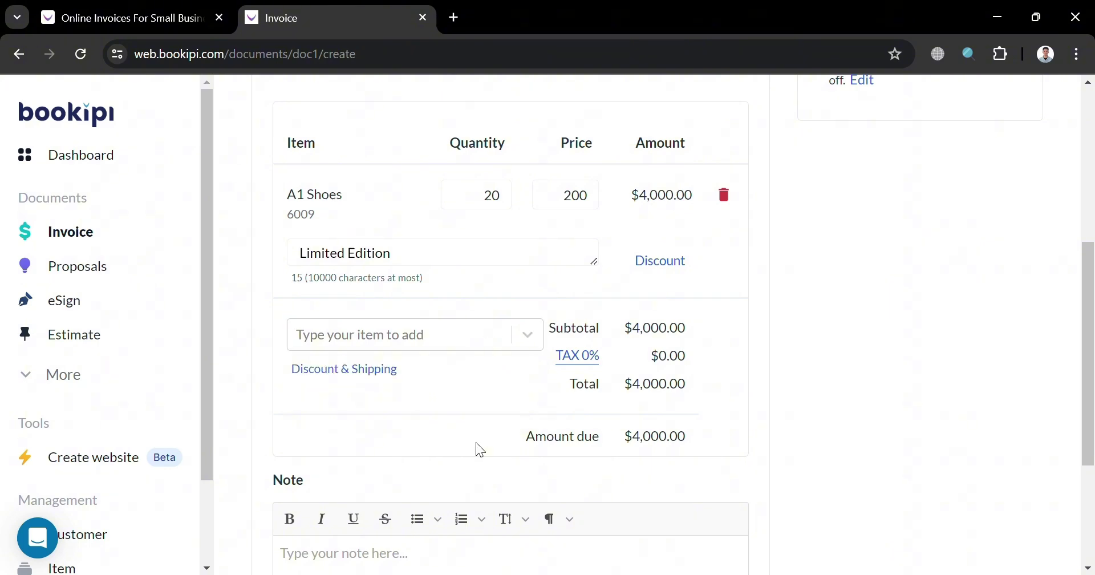
Step: Define the invoice's tax with the code "SALES TAX" and a rate of 10
{"action": "left_click", "coordinate": [562, 358]}
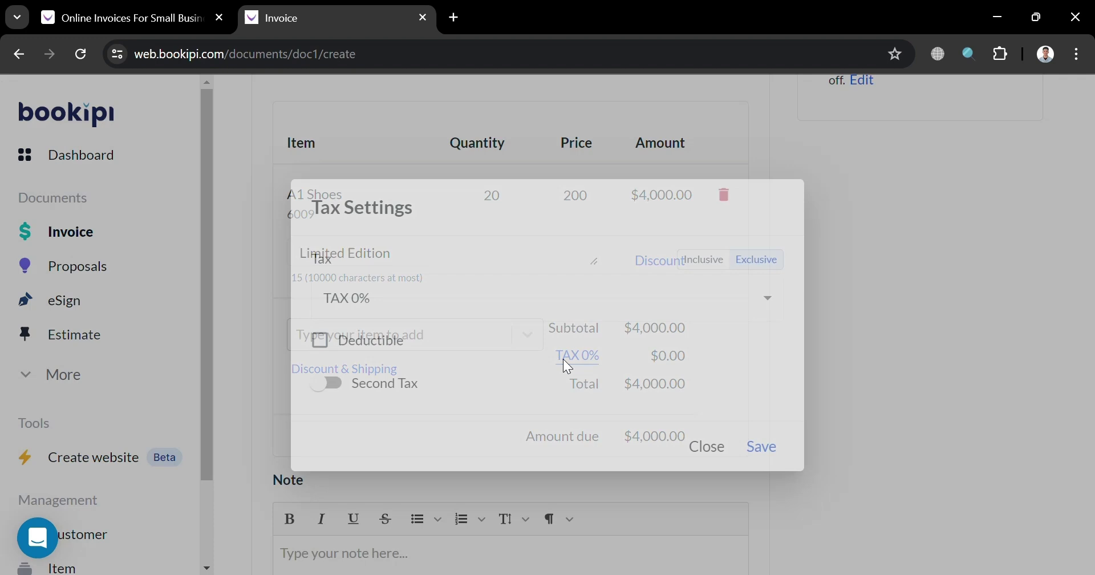
{"action": "left_click", "coordinate": [400, 313]}
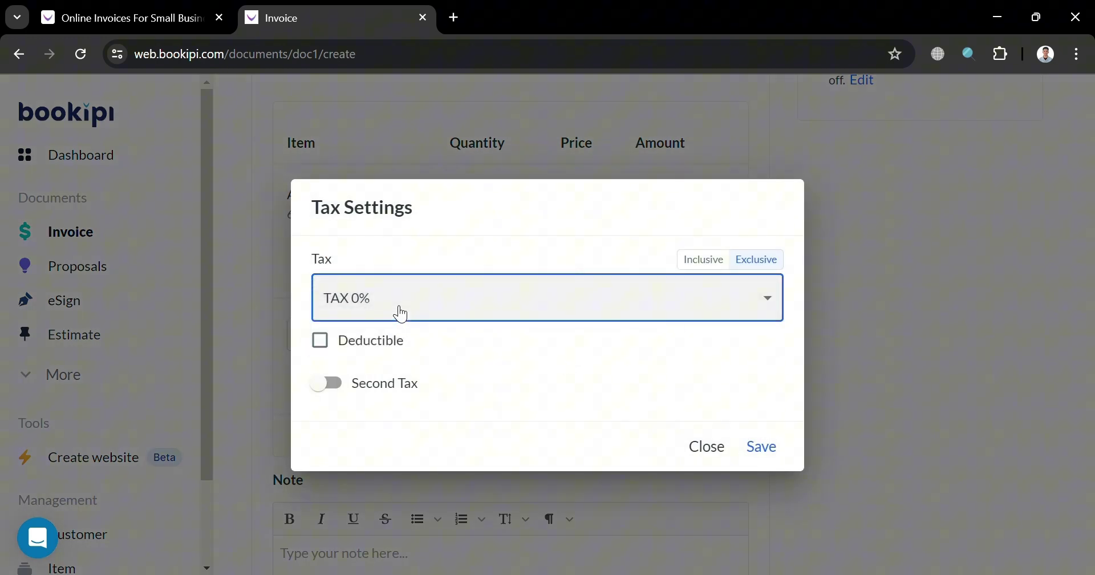
{"action": "left_click", "coordinate": [401, 314]}
{"action": "left_click", "coordinate": [403, 342]}
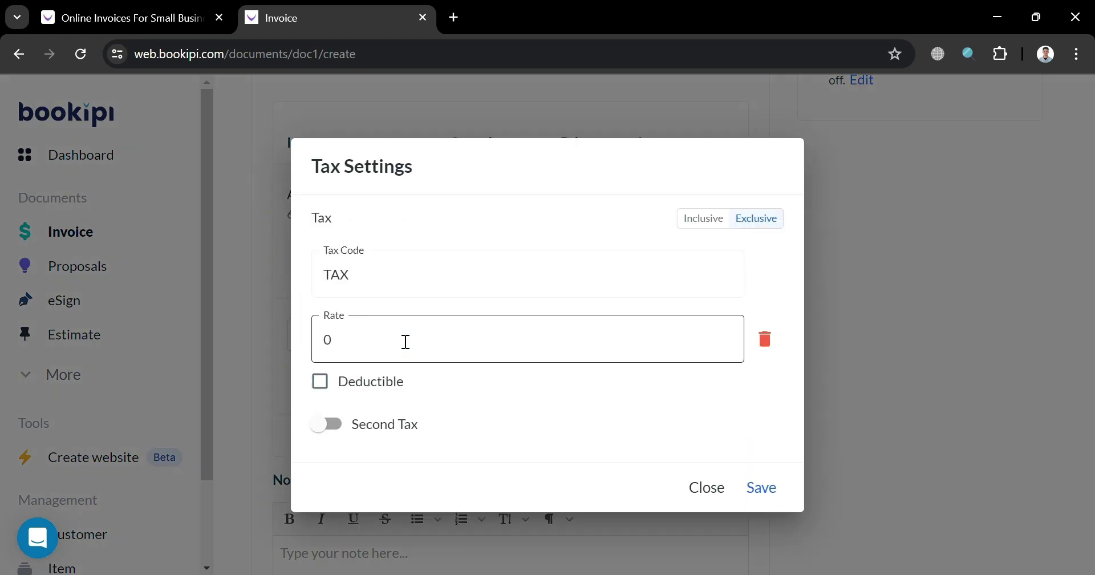
{"action": "left_click", "coordinate": [435, 276]}
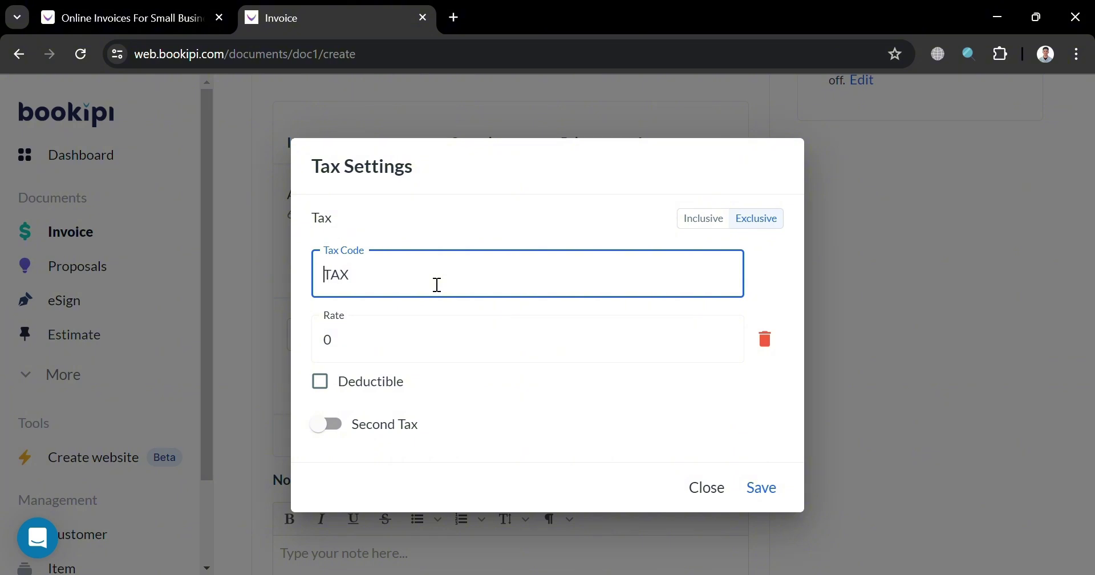
{"action": "type", "text": "SALES"}
{"action": "left_click", "coordinate": [483, 360]}
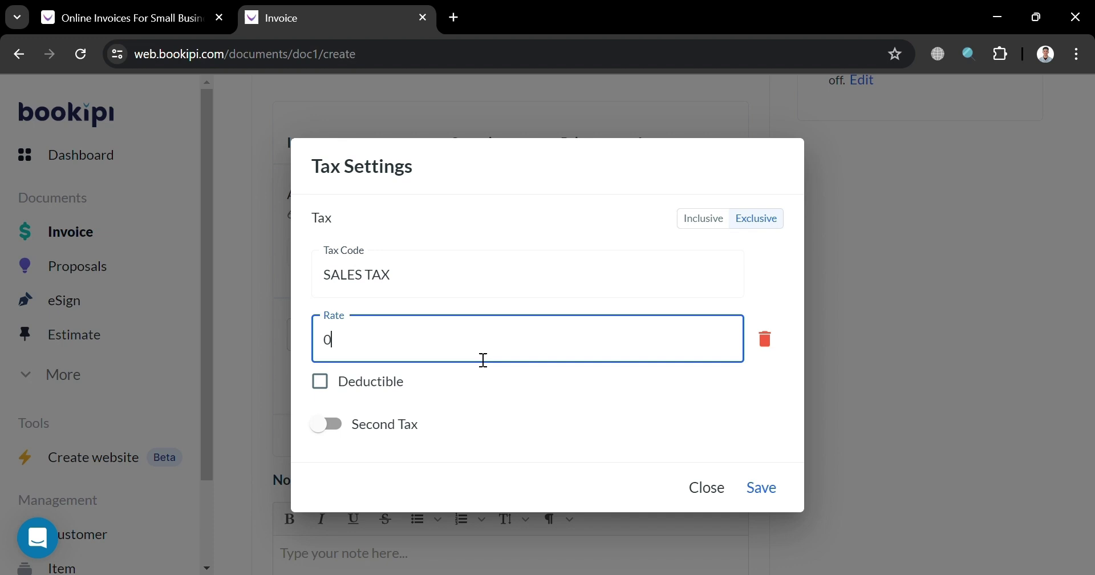
{"action": "type", "text": "10"}
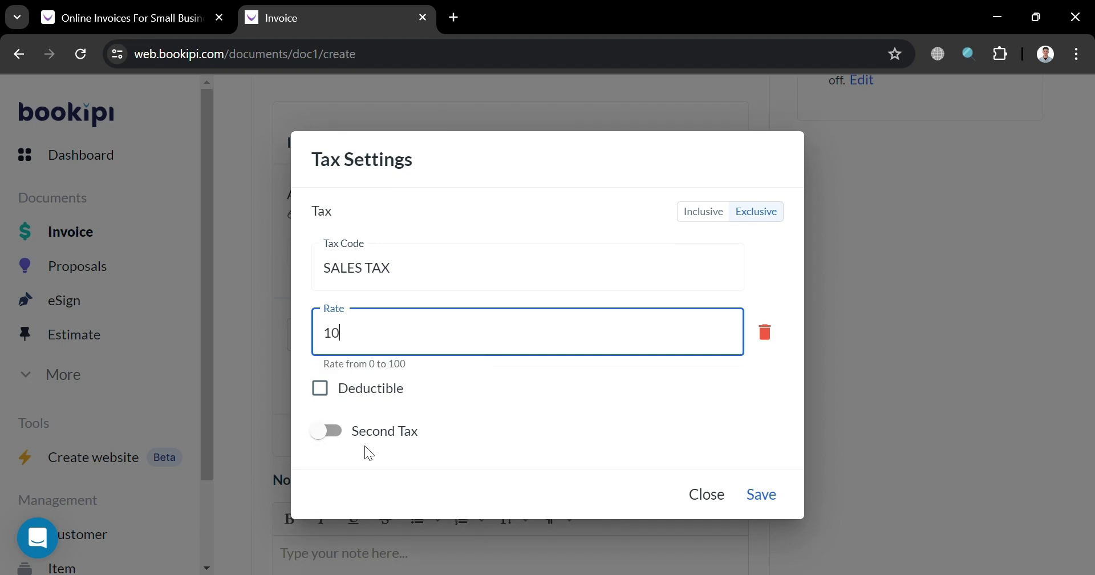
{"action": "left_click", "coordinate": [346, 437]}
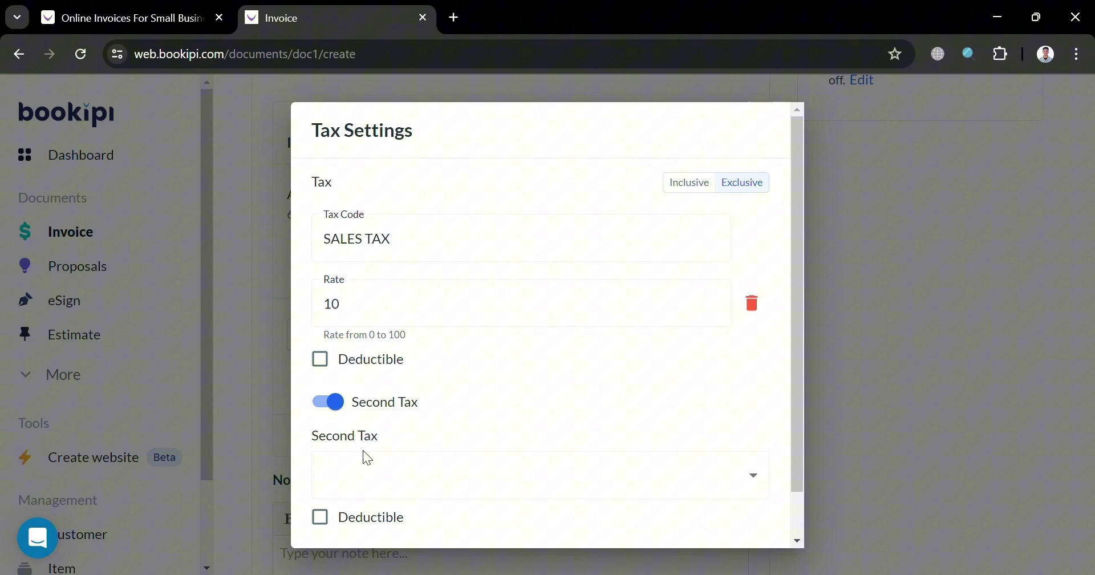
{"action": "left_click", "coordinate": [363, 455]}
{"action": "left_click", "coordinate": [331, 379]}
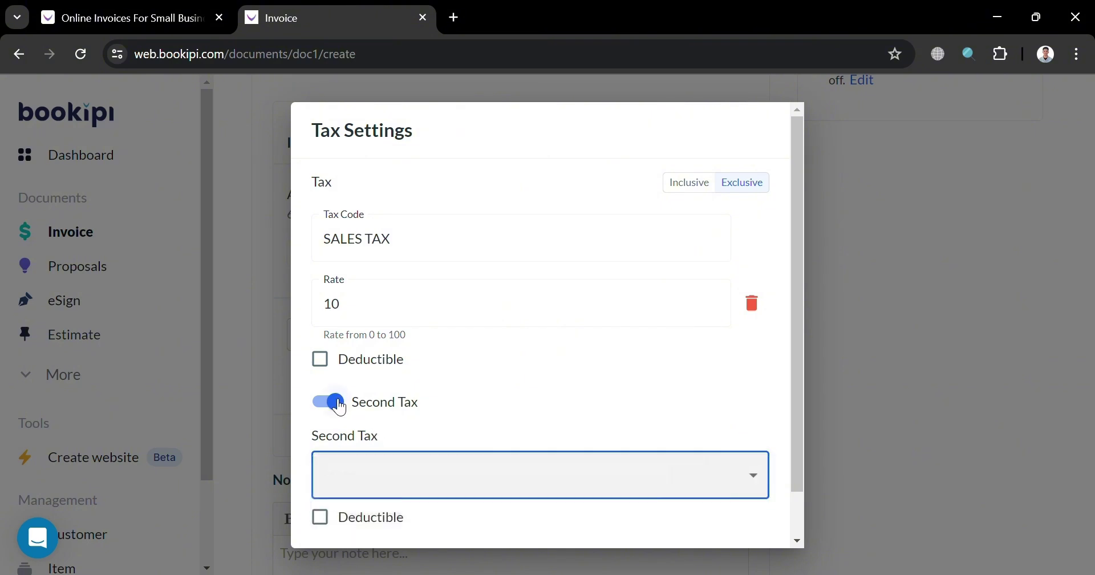
{"action": "left_click", "coordinate": [331, 406]}
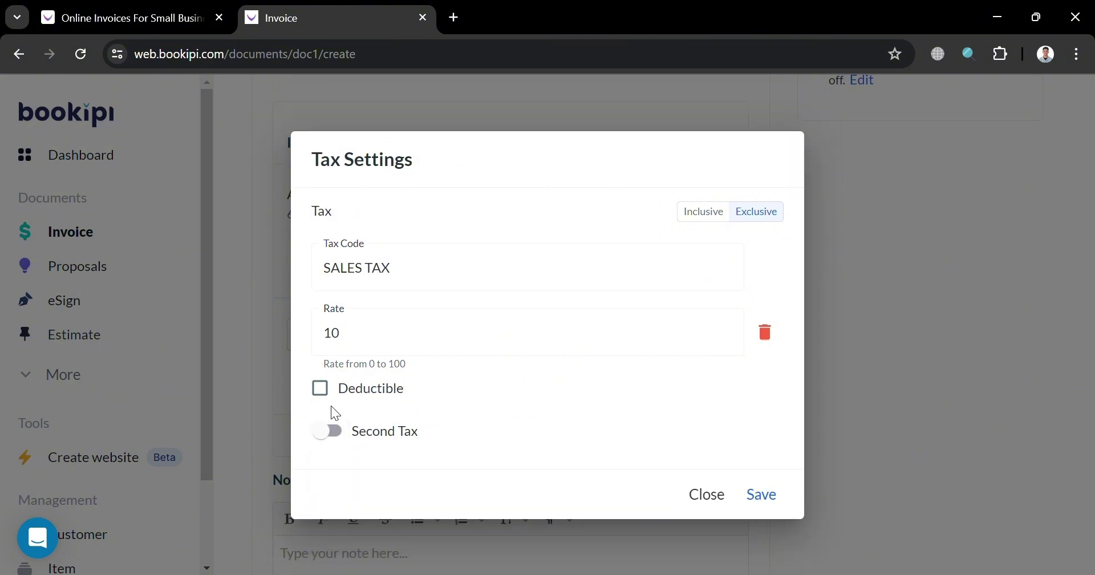
Step: Save the tax settings so they apply to the invoice
{"action": "left_click", "coordinate": [770, 497]}
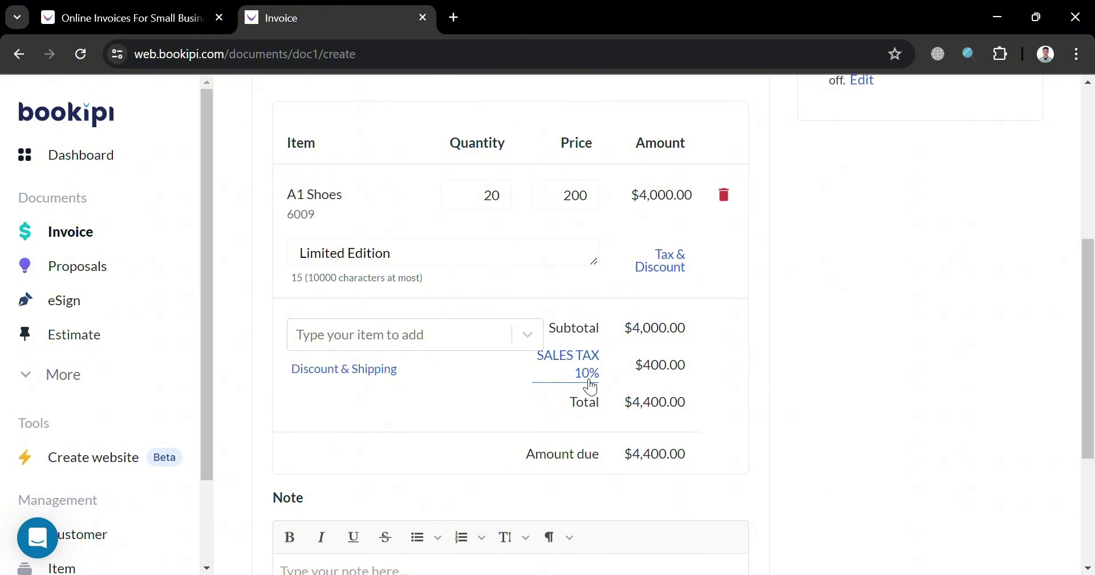
{"action": "scroll", "coordinate": [485, 407], "scroll_direction": "down", "scroll_amount": 3}
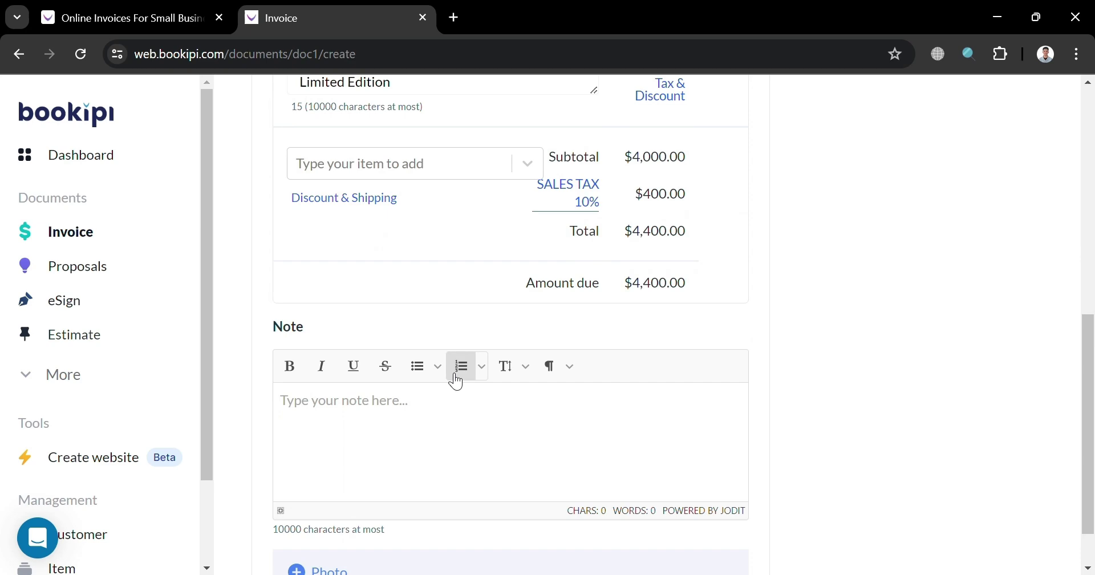
{"action": "scroll", "coordinate": [334, 205], "scroll_direction": "up", "scroll_amount": 4}
Step: Apply a 2 percent discount and a taxable shipping cost of 10 USD to the invoice
{"action": "left_click", "coordinate": [364, 453]}
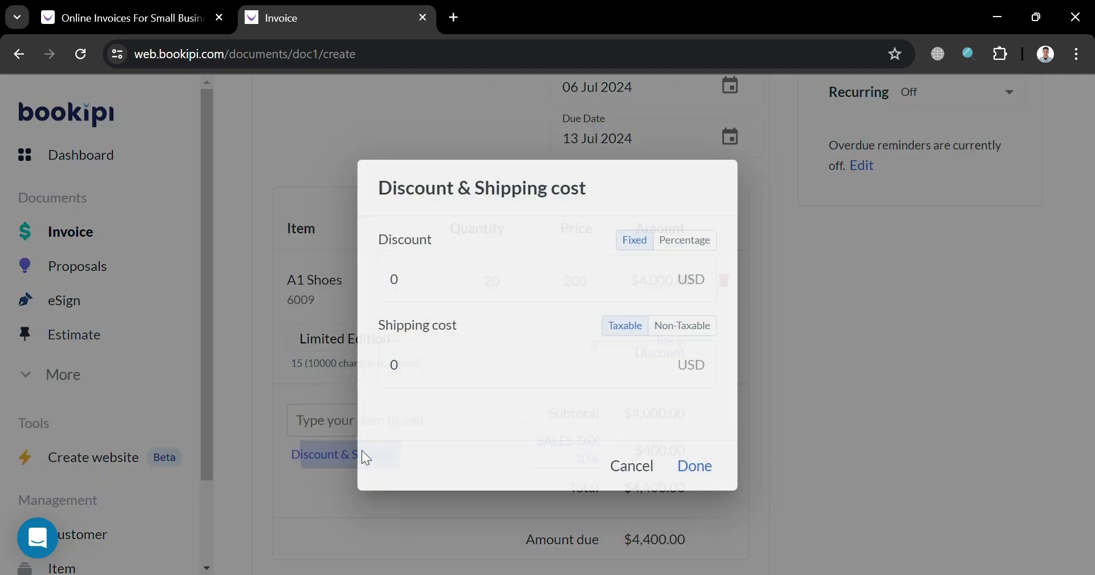
{"action": "left_click", "coordinate": [590, 291]}
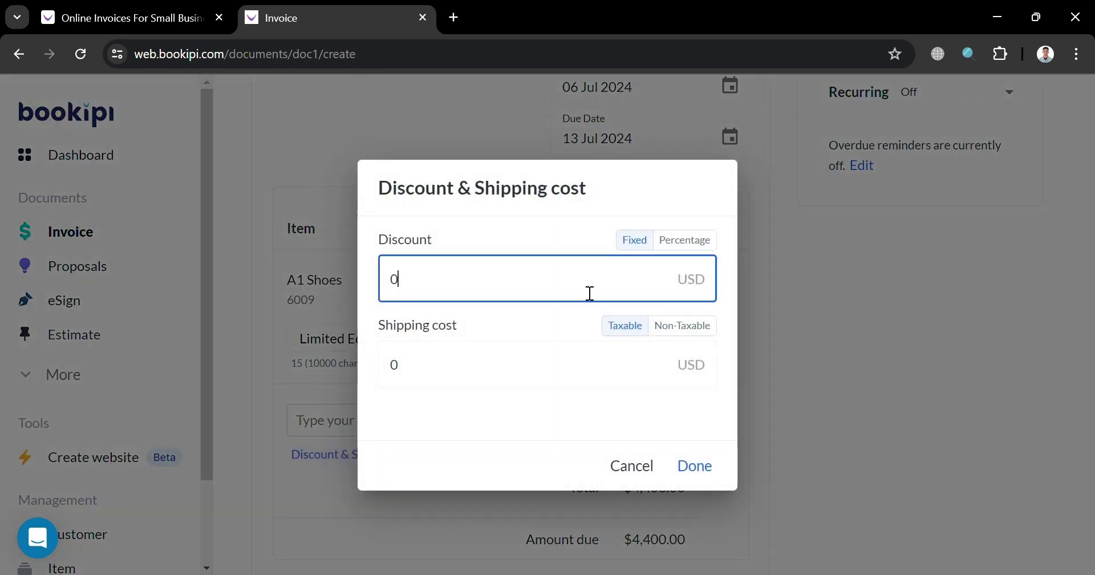
{"action": "left_click", "coordinate": [707, 245]}
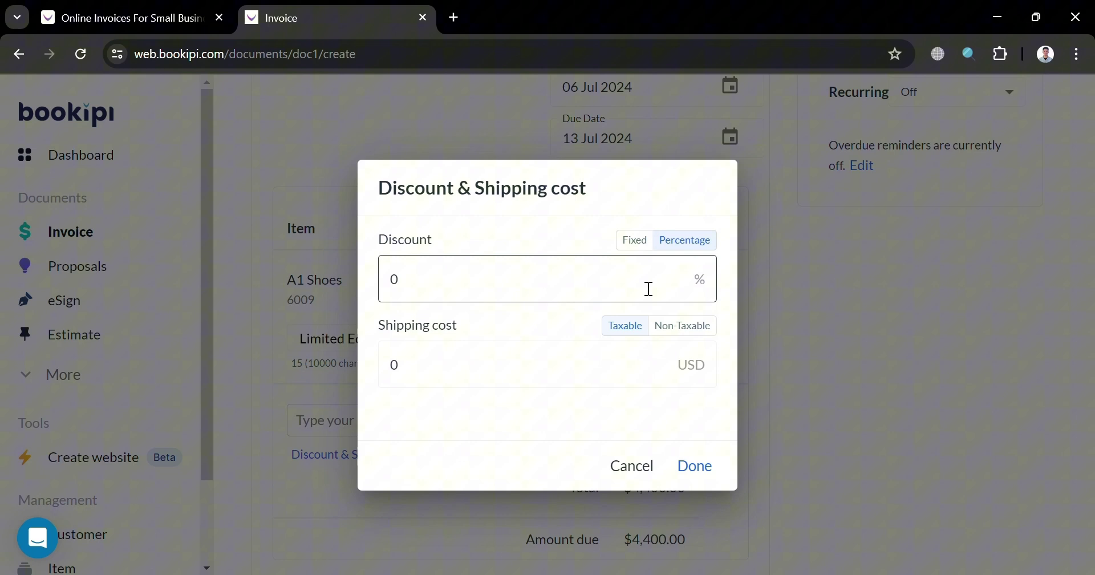
{"action": "left_click", "coordinate": [571, 293]}
{"action": "type", "text": "2"}
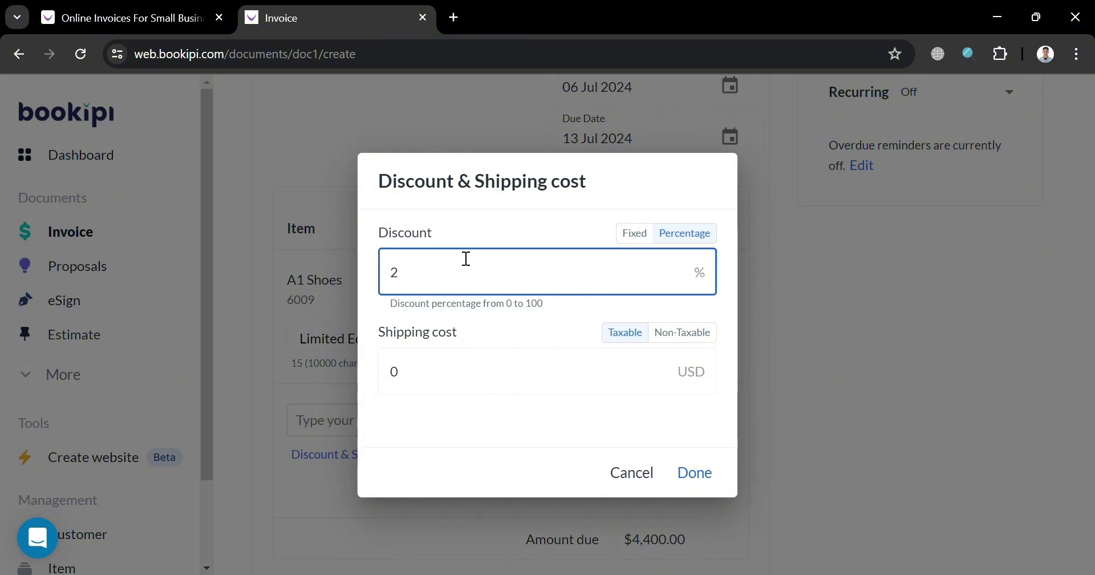
{"action": "left_click", "coordinate": [627, 392]}
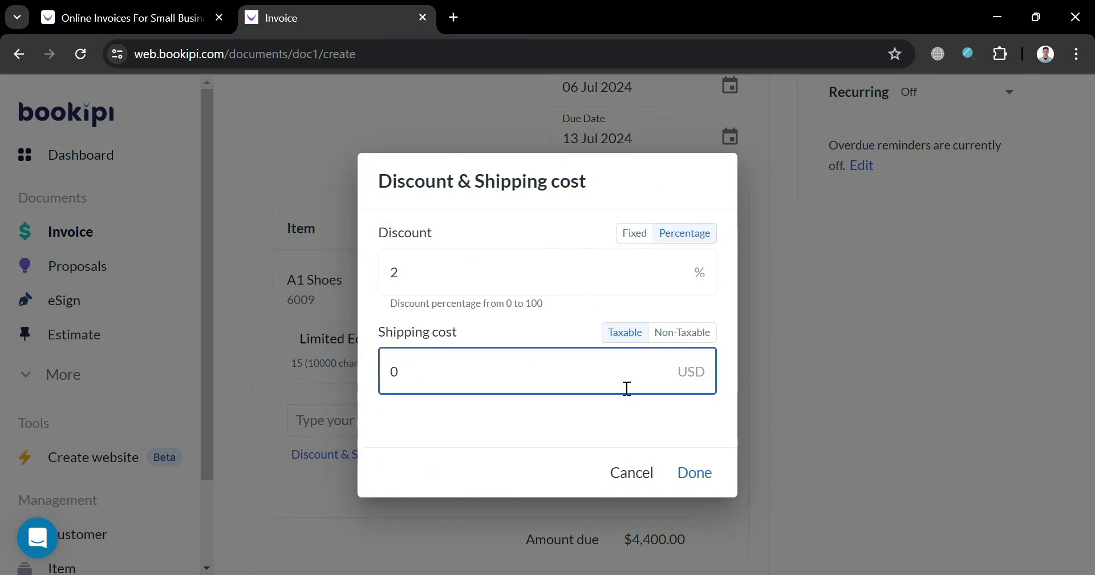
{"action": "type", "text": "10"}
{"action": "left_click", "coordinate": [701, 471]}
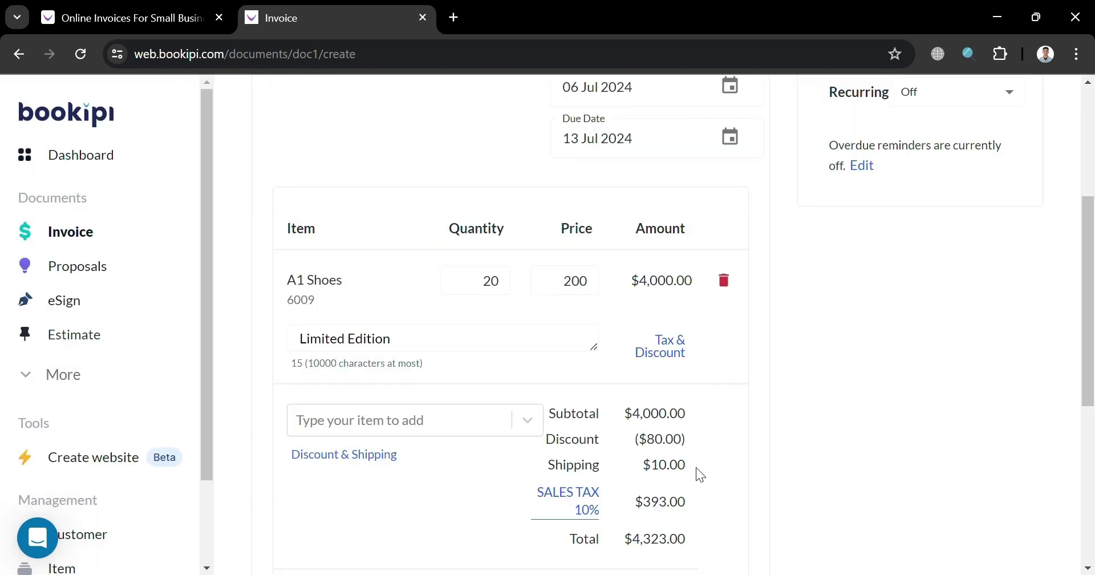
Step: Review the invoice's totals and note section, and look at the tax and discount options of A1 Shoes
{"action": "scroll", "coordinate": [683, 469], "scroll_direction": "down", "scroll_amount": 3}
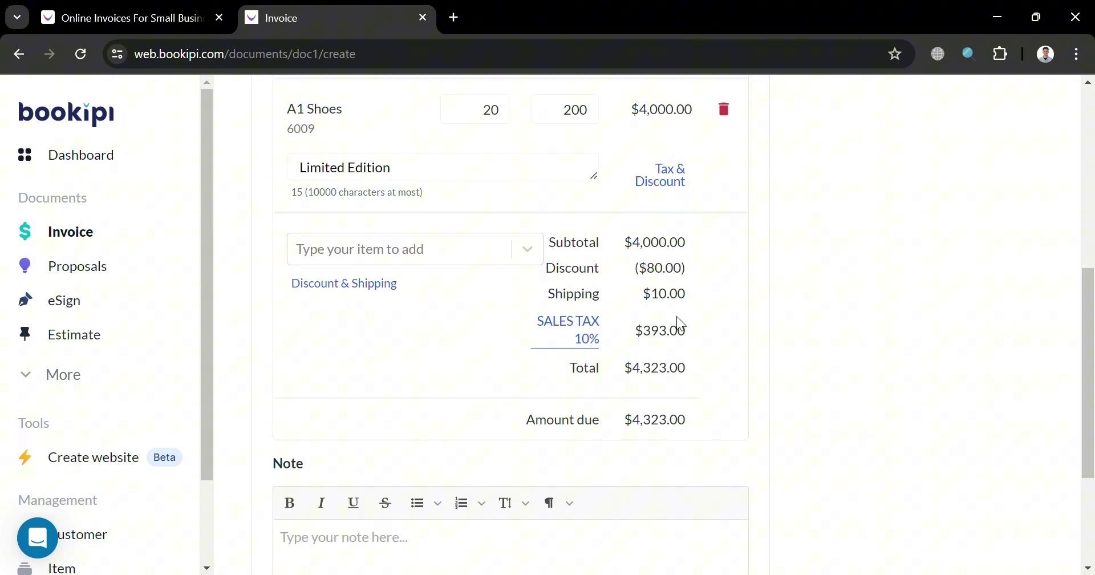
{"action": "scroll", "coordinate": [656, 342], "scroll_direction": "down", "scroll_amount": 2}
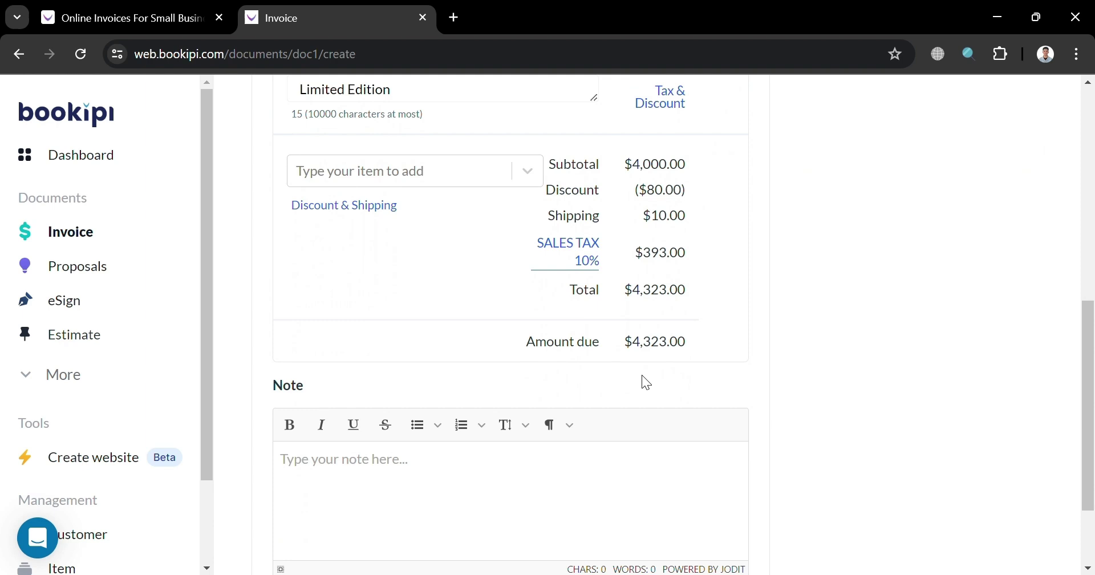
{"action": "scroll", "coordinate": [568, 479], "scroll_direction": "down", "scroll_amount": 1}
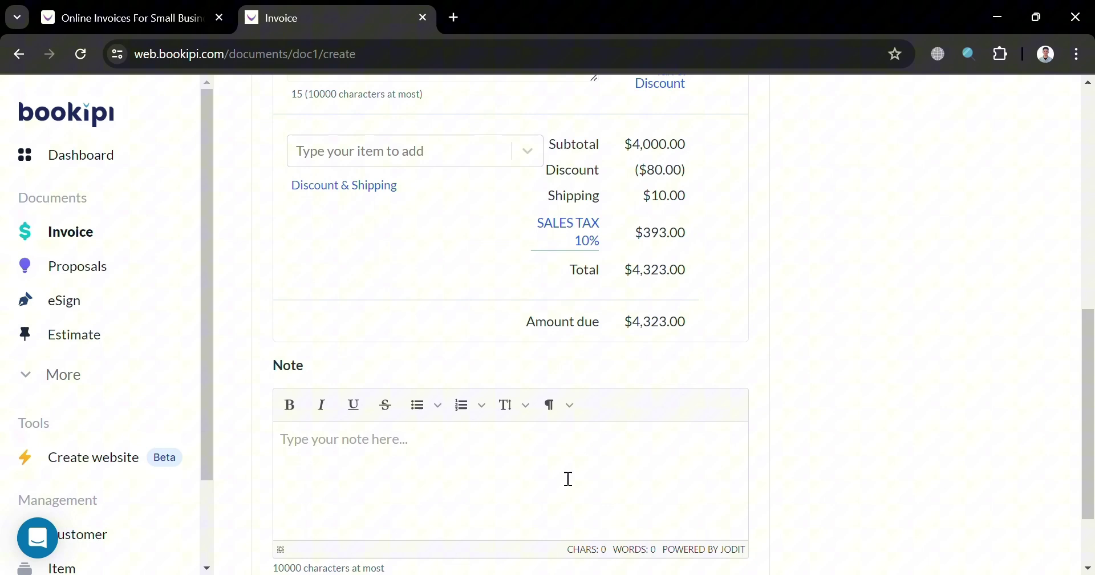
{"action": "scroll", "coordinate": [568, 479], "scroll_direction": "down", "scroll_amount": 2}
{"action": "left_click", "coordinate": [460, 359]}
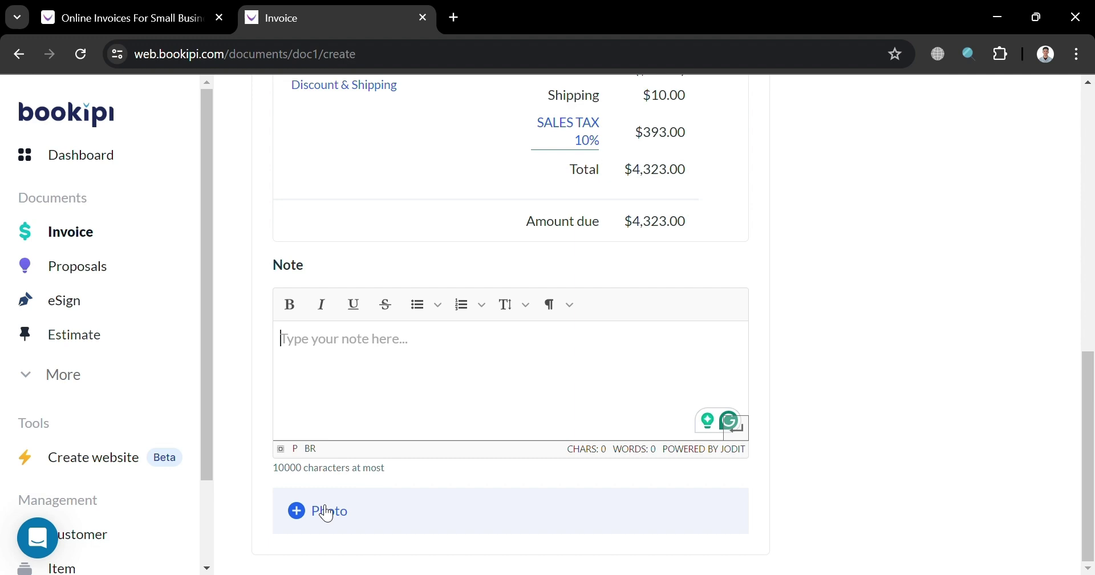
{"action": "scroll", "coordinate": [572, 501], "scroll_direction": "up", "scroll_amount": 10}
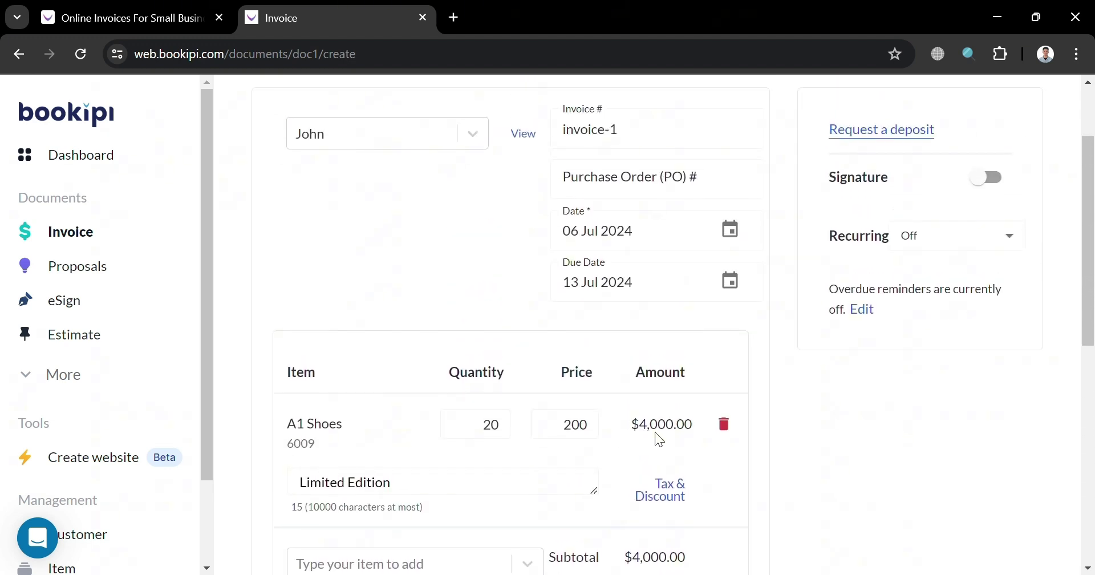
{"action": "left_click", "coordinate": [679, 500]}
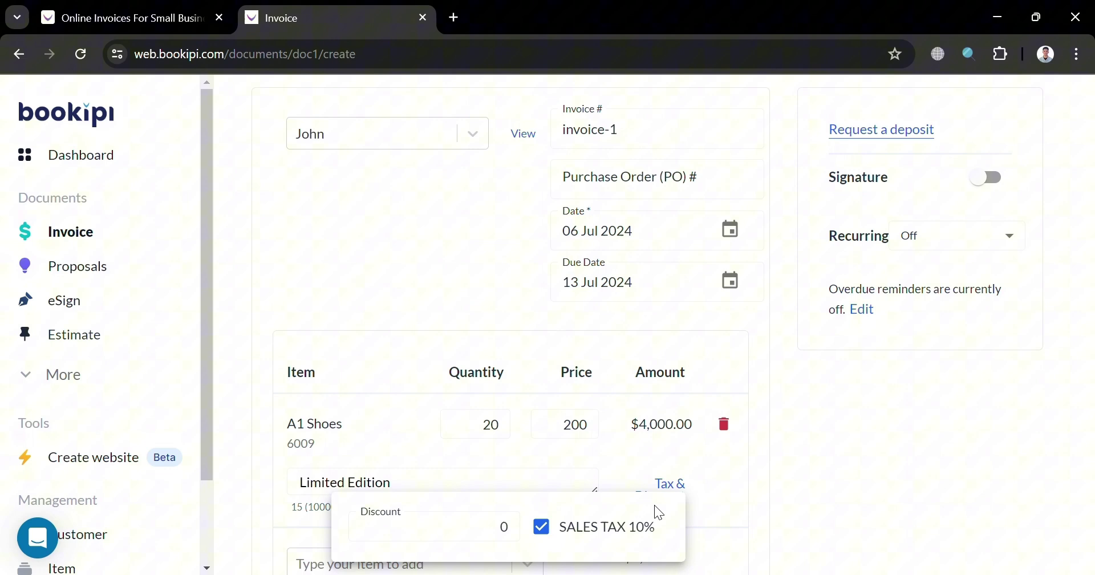
{"action": "left_click", "coordinate": [479, 528]}
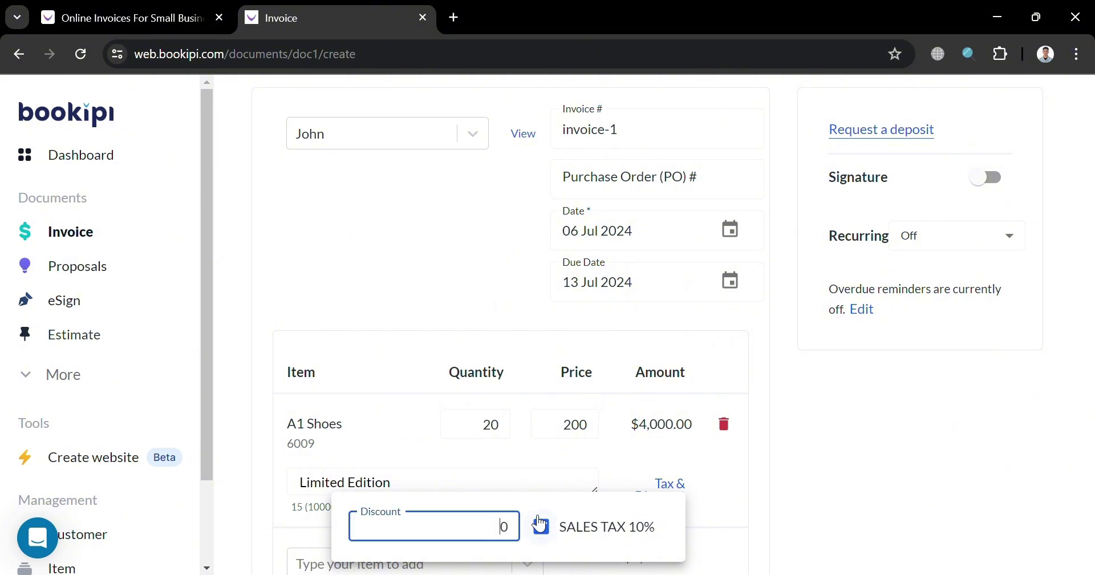
{"action": "left_click", "coordinate": [777, 453]}
Step: Replace the invoice number with 24-0001
{"action": "scroll", "coordinate": [697, 462], "scroll_direction": "up", "scroll_amount": 2}
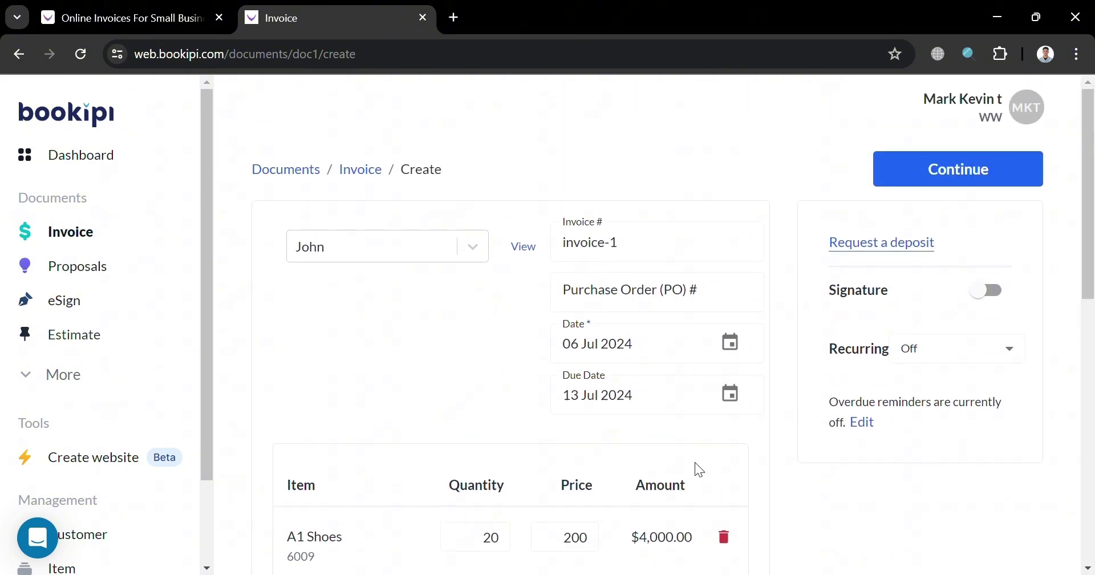
{"action": "left_click", "coordinate": [703, 250]}
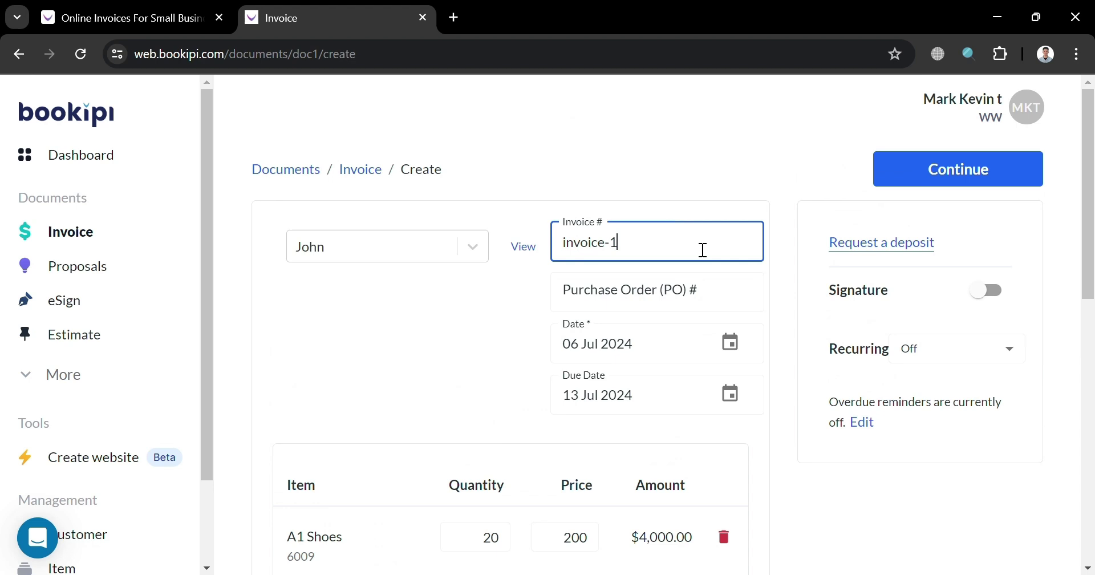
{"action": "triple_click", "coordinate": [703, 250]}
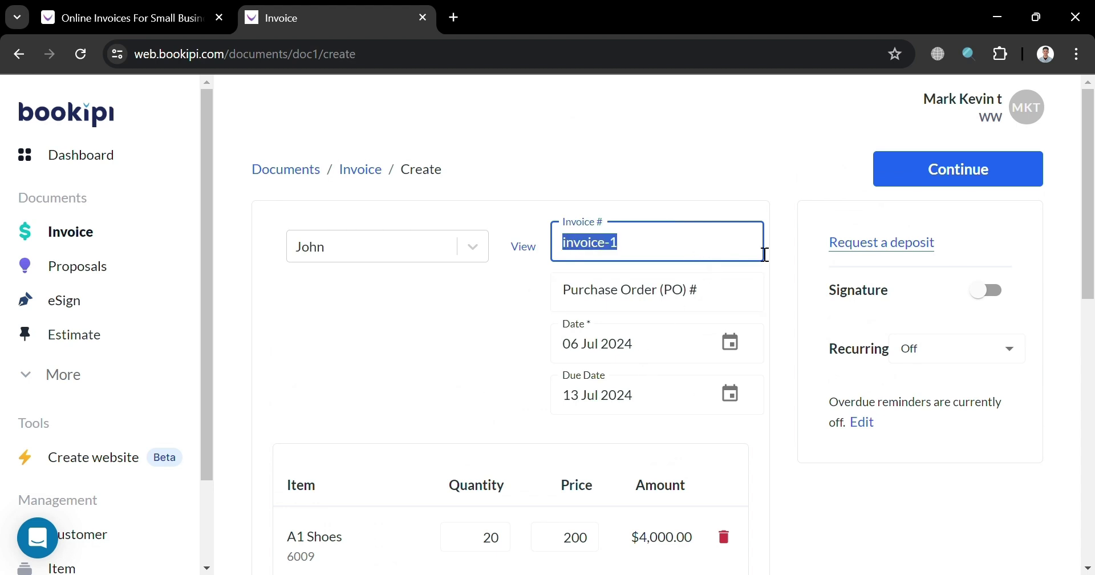
{"action": "type", "text": "j"}
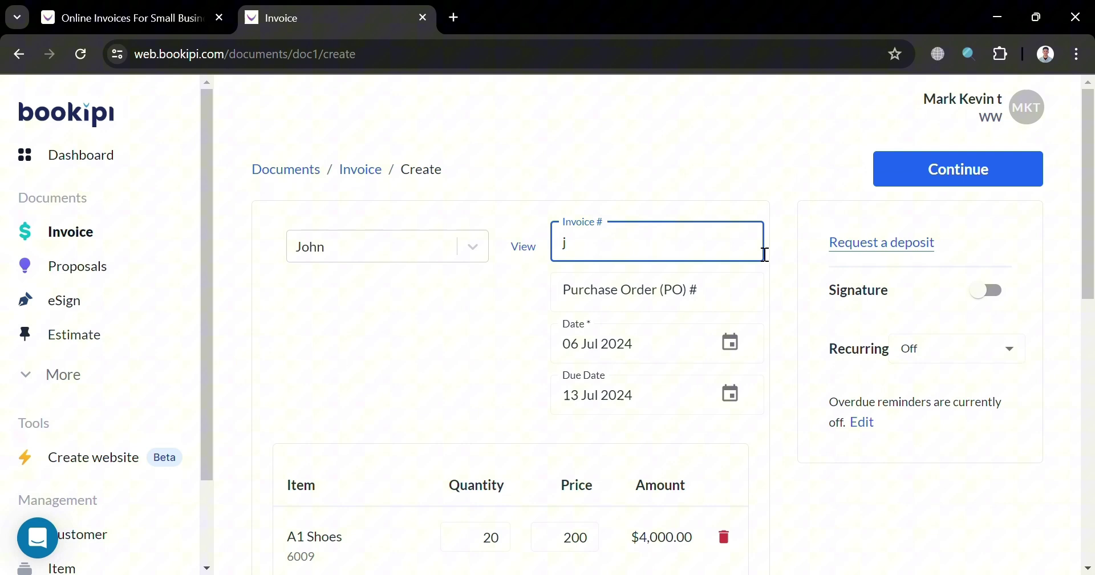
{"action": "key", "text": "BackSpace"}
{"action": "type", "text": "2"}
{"action": "key", "text": "BackSpace"}
{"action": "type", "text": "24-0001"}
{"action": "left_click", "coordinate": [774, 269]}
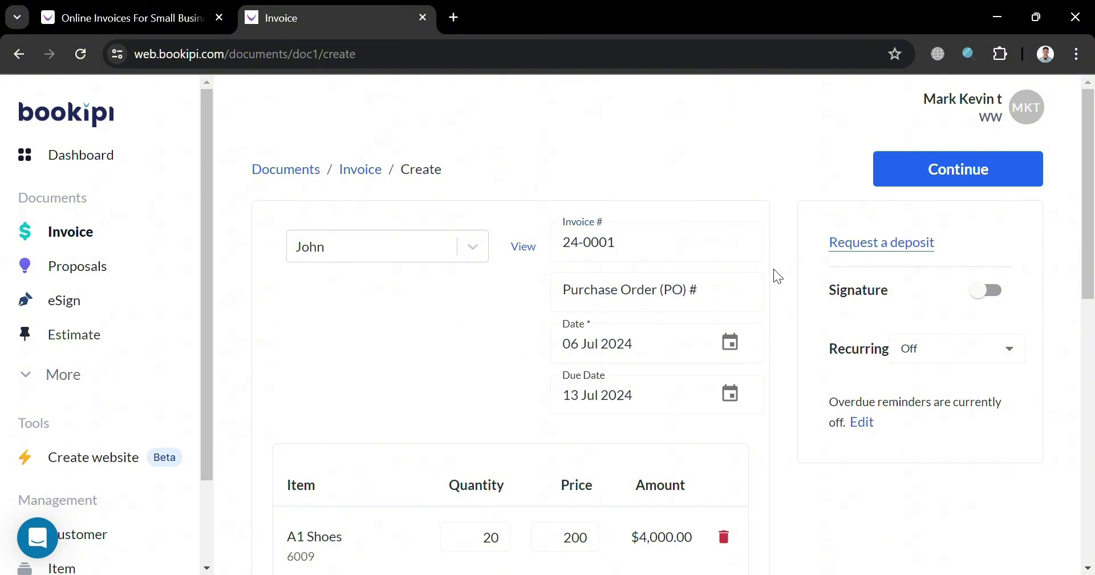
Step: Enter the purchase order number on the invoice
{"action": "left_click", "coordinate": [684, 290]}
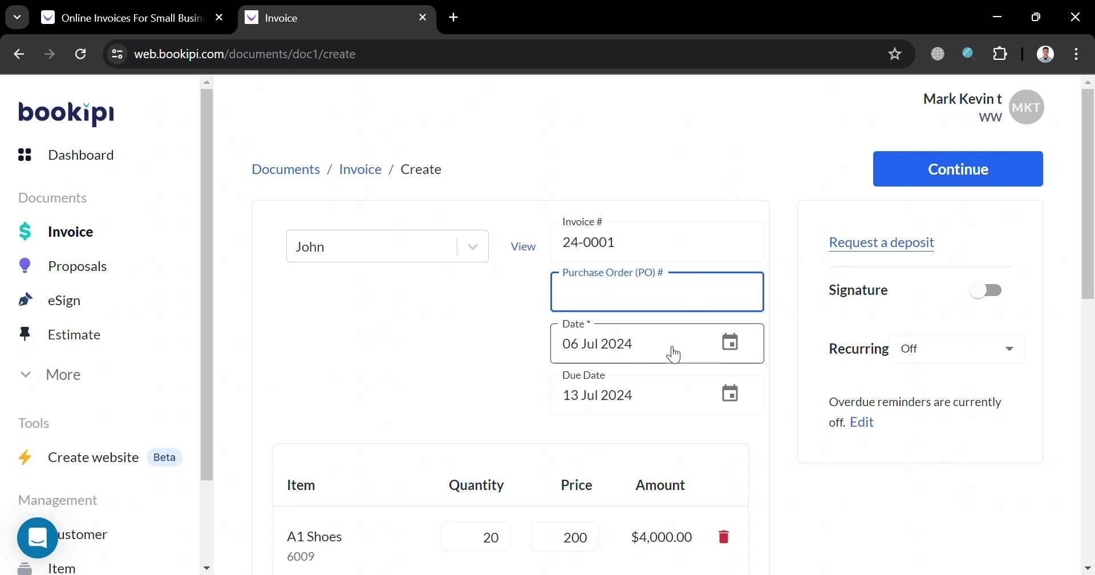
{"action": "type", "text": "JO"}
{"action": "key", "text": "BackSpace"}
{"action": "type", "text": "0001"}
{"action": "key", "text": "Left"}
{"action": "key", "text": "Left"}
{"action": "type", "text": "-"}
{"action": "left_click", "coordinate": [667, 408]}
{"action": "left_click", "coordinate": [667, 408]}
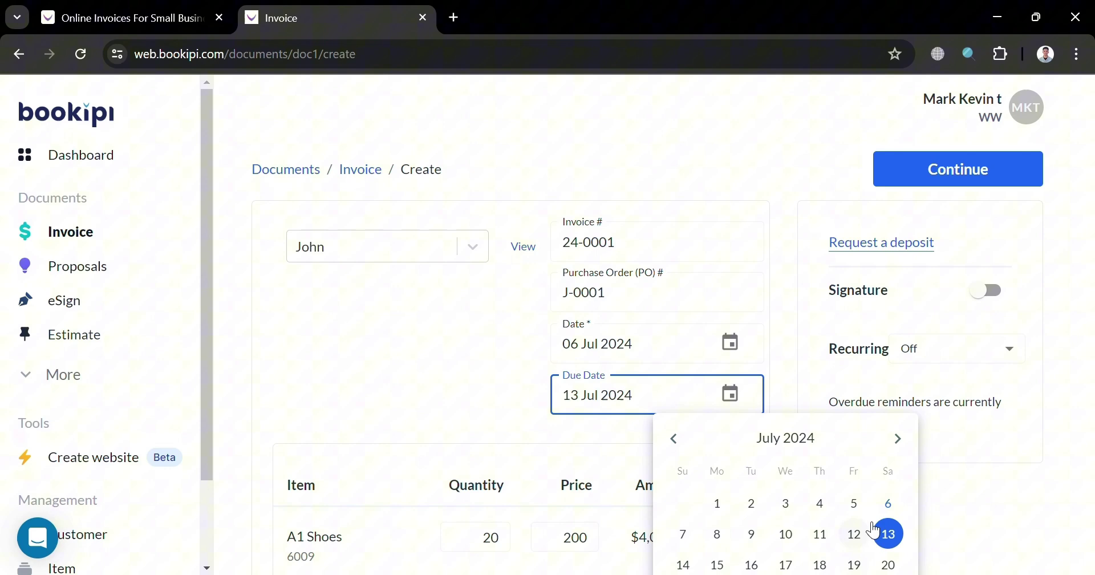
{"action": "left_click", "coordinate": [898, 452]}
{"action": "left_click", "coordinate": [680, 438]}
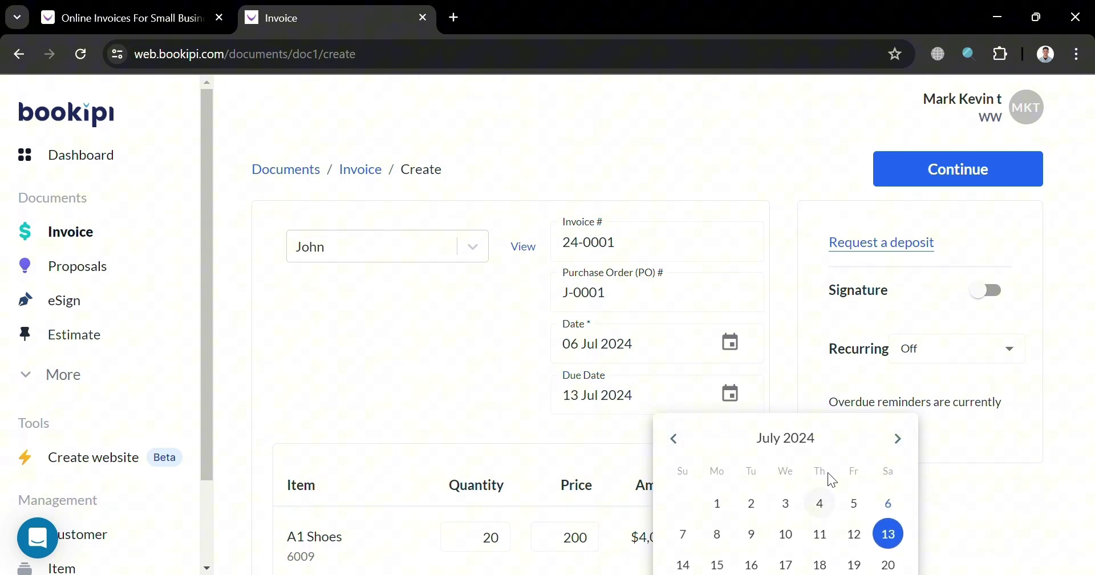
{"action": "left_click", "coordinate": [999, 455]}
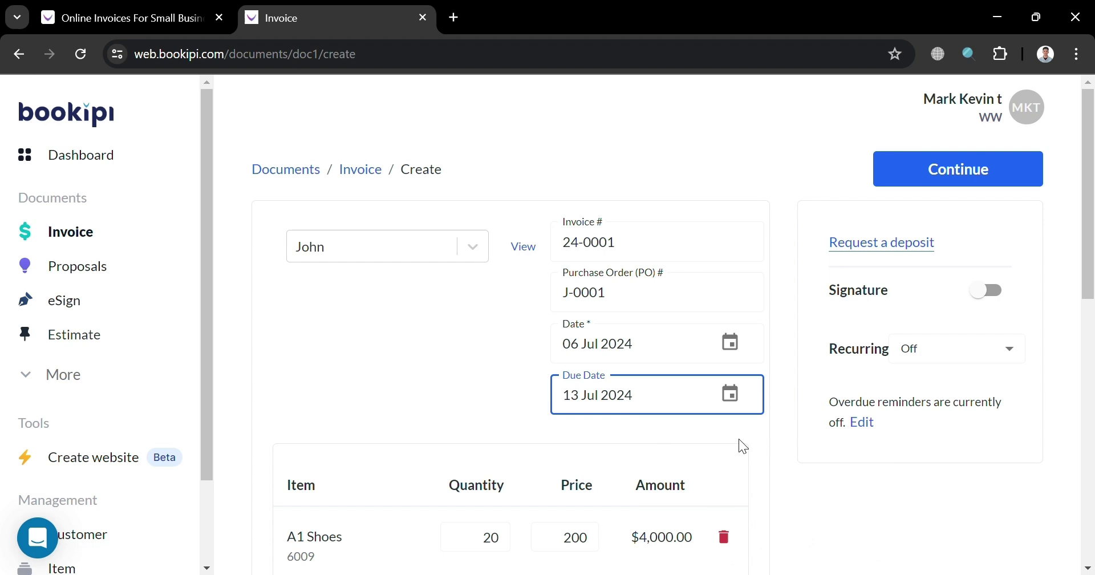
Step: Set the invoice's due date to 20 Jul 2024
{"action": "left_click", "coordinate": [727, 395]}
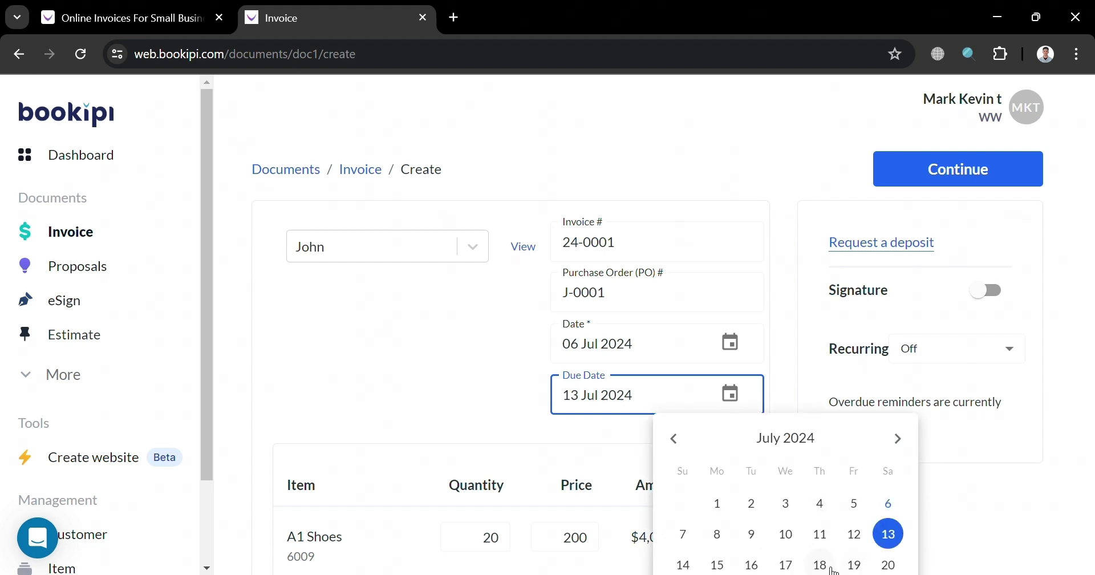
{"action": "left_click", "coordinate": [889, 565]}
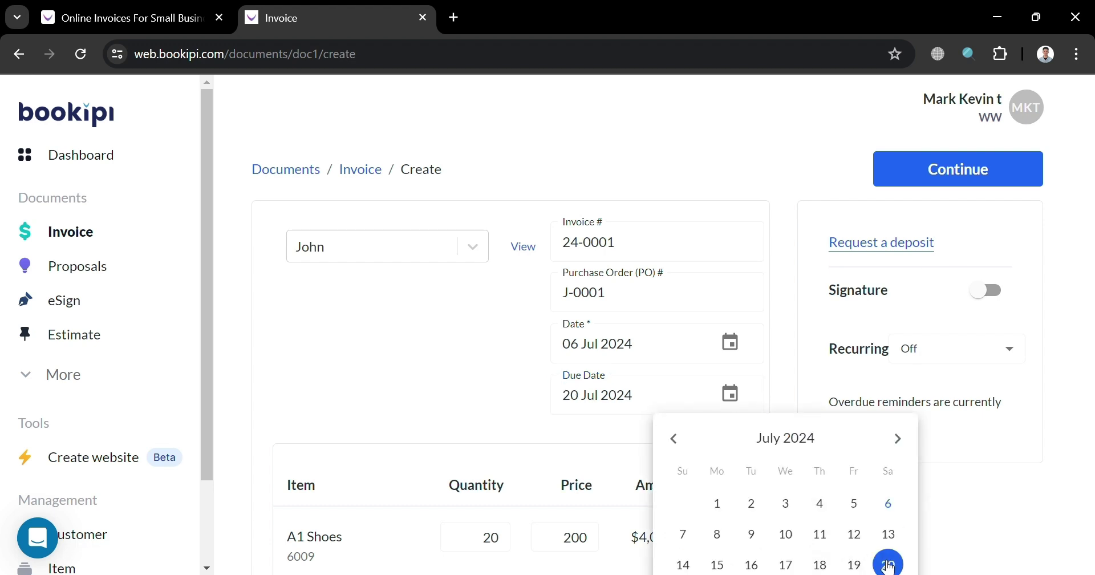
Step: Turn on the invoice's overdue reminder for the due date
{"action": "left_click", "coordinate": [949, 504]}
{"action": "scroll", "coordinate": [747, 544], "scroll_direction": "down", "scroll_amount": 3}
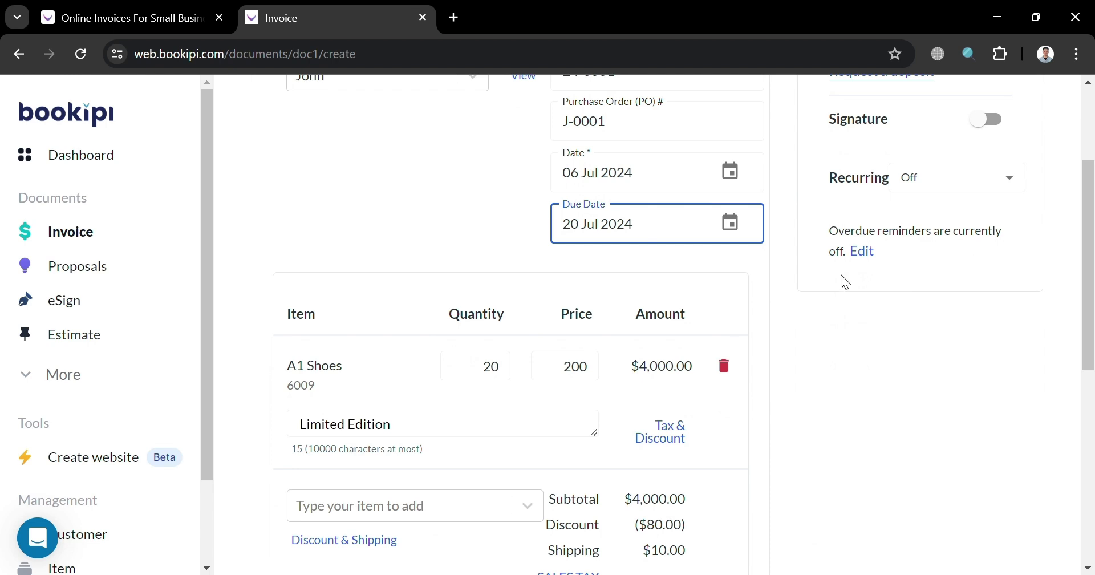
{"action": "left_click", "coordinate": [862, 252]}
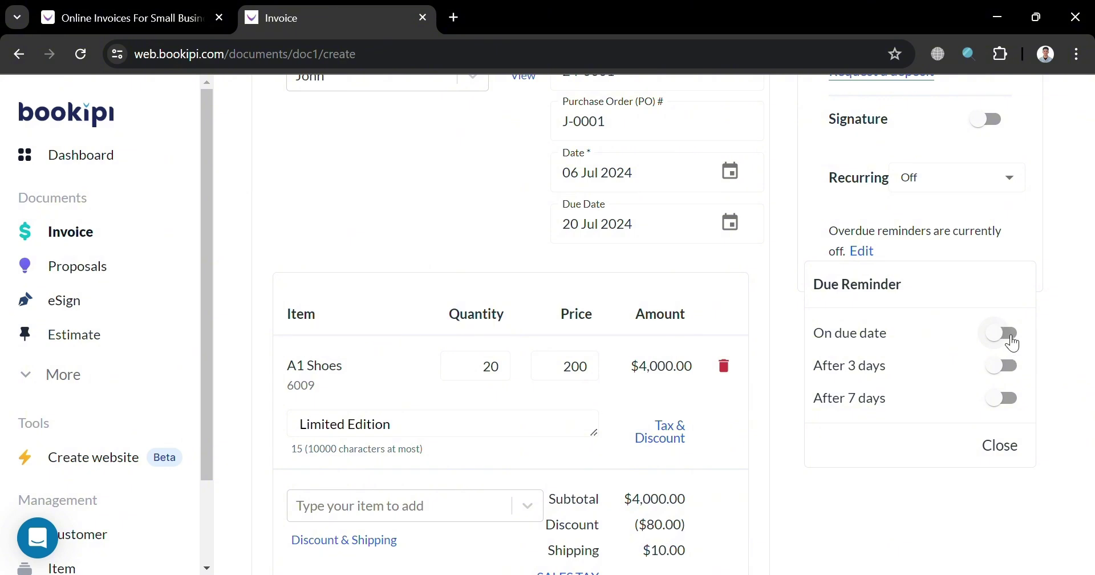
{"action": "left_click", "coordinate": [1012, 340]}
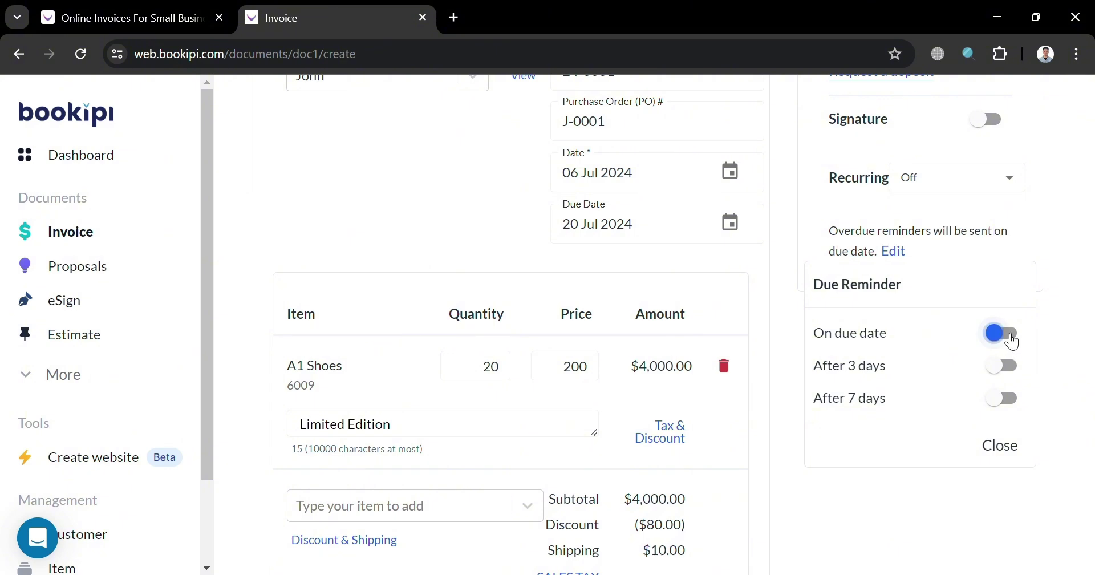
{"action": "left_click", "coordinate": [970, 507]}
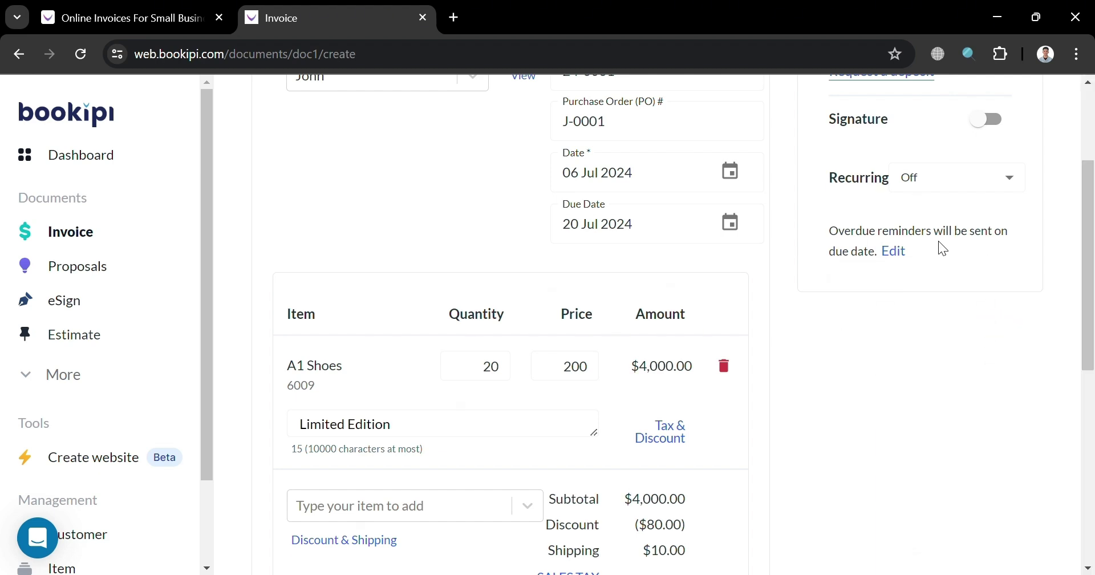
{"action": "left_click", "coordinate": [896, 251]}
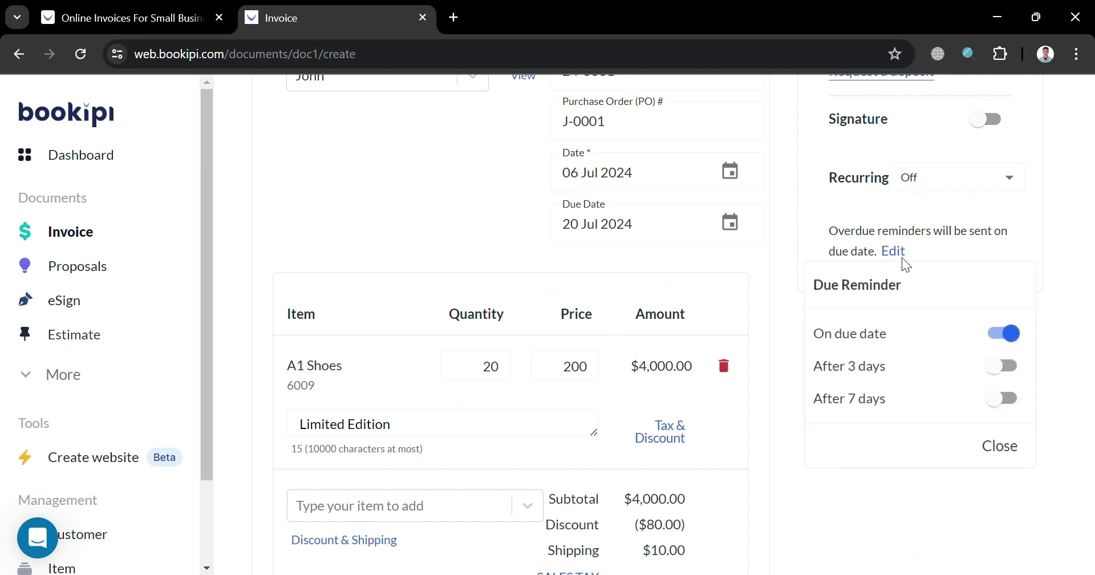
{"action": "left_click", "coordinate": [1041, 230]}
Step: Look at the recurring interval options for the invoice
{"action": "scroll", "coordinate": [939, 274], "scroll_direction": "up", "scroll_amount": 1}
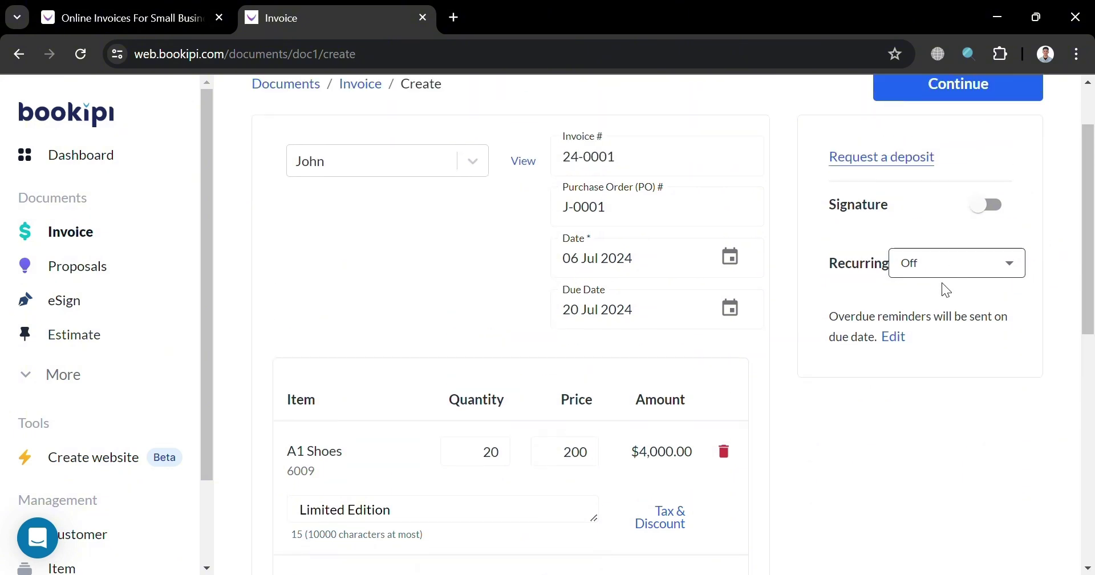
{"action": "left_click", "coordinate": [1004, 271]}
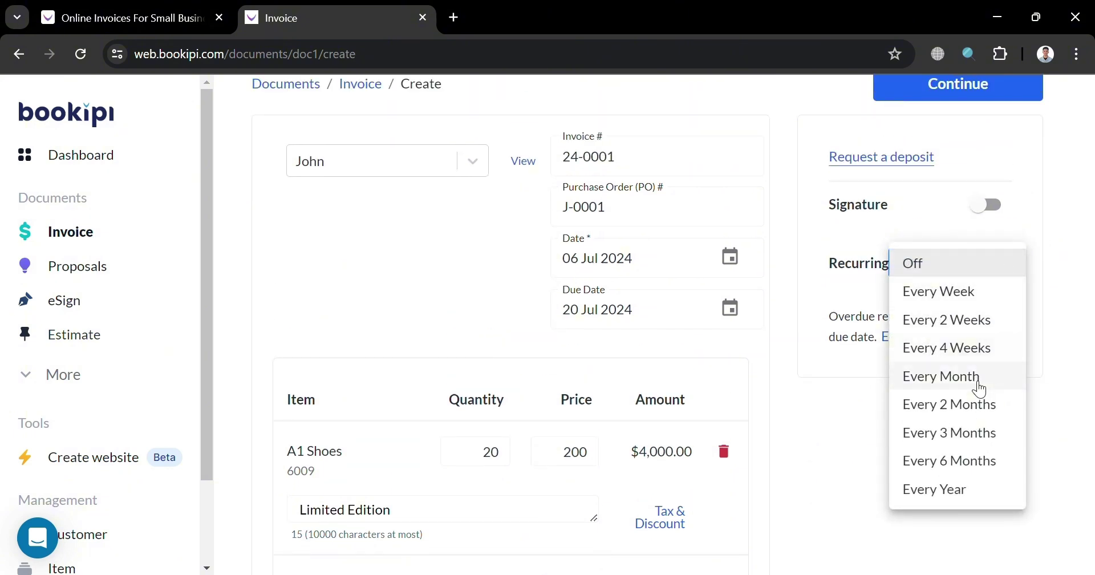
{"action": "left_click", "coordinate": [855, 468]}
Step: Try out the invoice's signature option and switch it off again
{"action": "scroll", "coordinate": [856, 466], "scroll_direction": "up", "scroll_amount": 2}
{"action": "left_click", "coordinate": [1007, 291]}
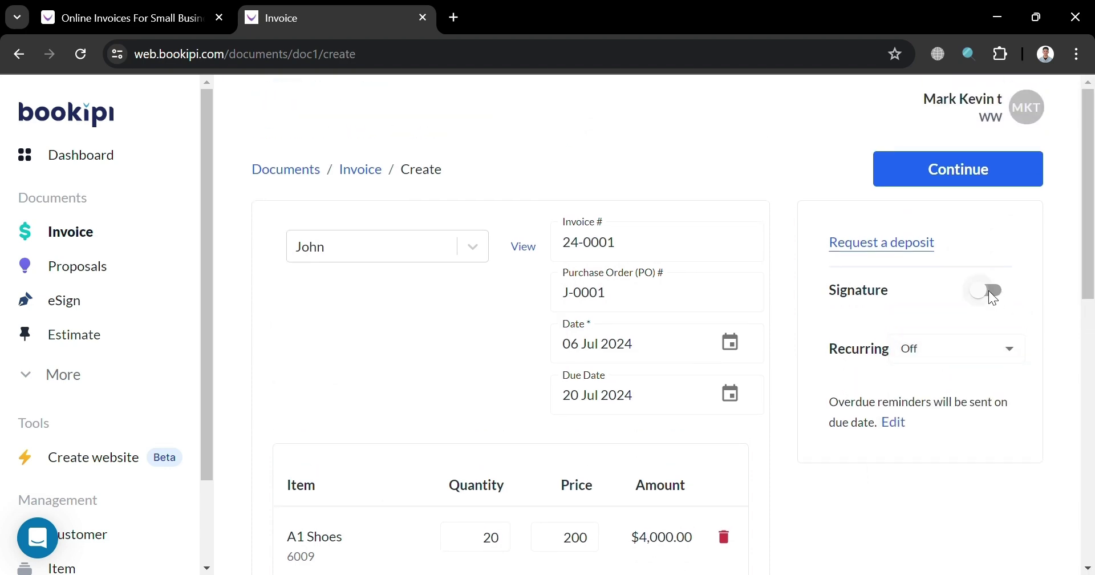
{"action": "mouse_move", "coordinate": [555, 357]}
{"action": "left_mouse_down"}
{"action": "mouse_move", "coordinate": [529, 333]}
{"action": "mouse_move", "coordinate": [560, 384]}
{"action": "mouse_move", "coordinate": [632, 365]}
{"action": "left_mouse_up"}
{"action": "left_click", "coordinate": [715, 501]}
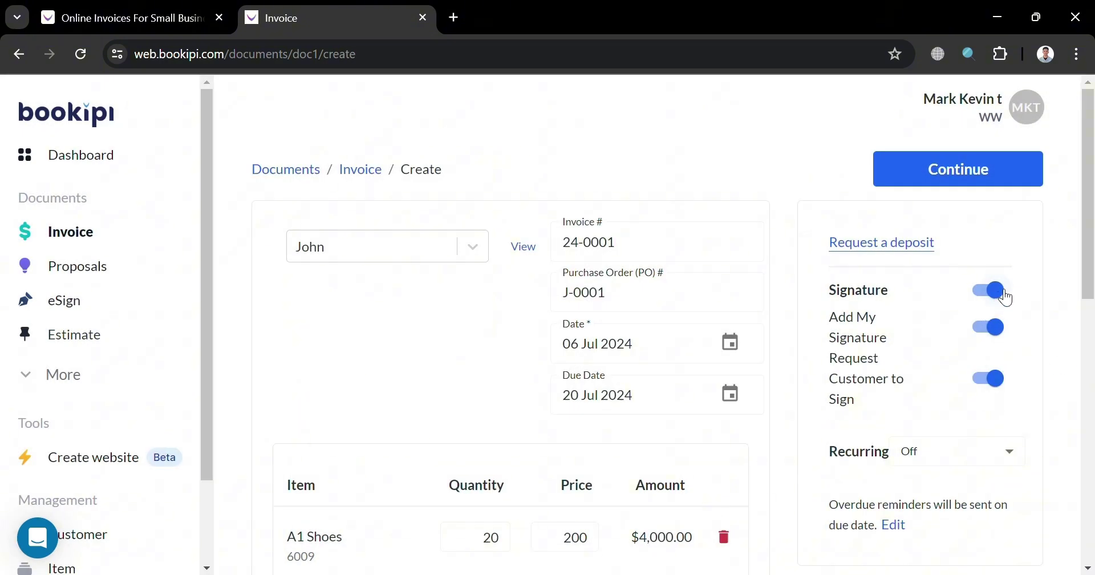
{"action": "left_click", "coordinate": [988, 290]}
{"action": "left_click", "coordinate": [709, 500]}
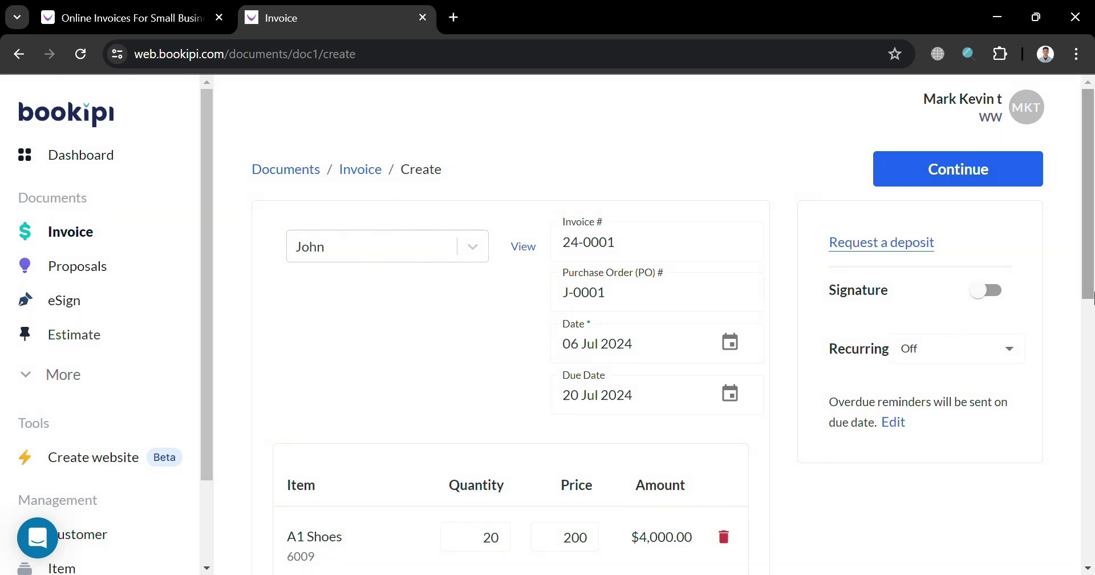
Step: Create the invoice and review its preview from the billing details to the amount due
{"action": "left_click", "coordinate": [999, 180]}
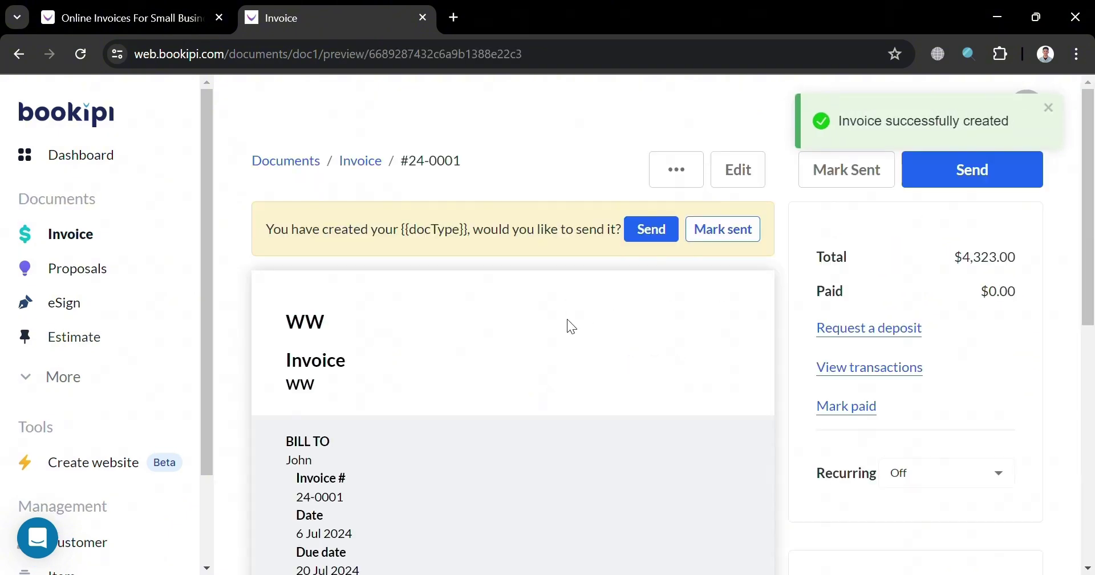
{"action": "scroll", "coordinate": [604, 315], "scroll_direction": "down", "scroll_amount": 2}
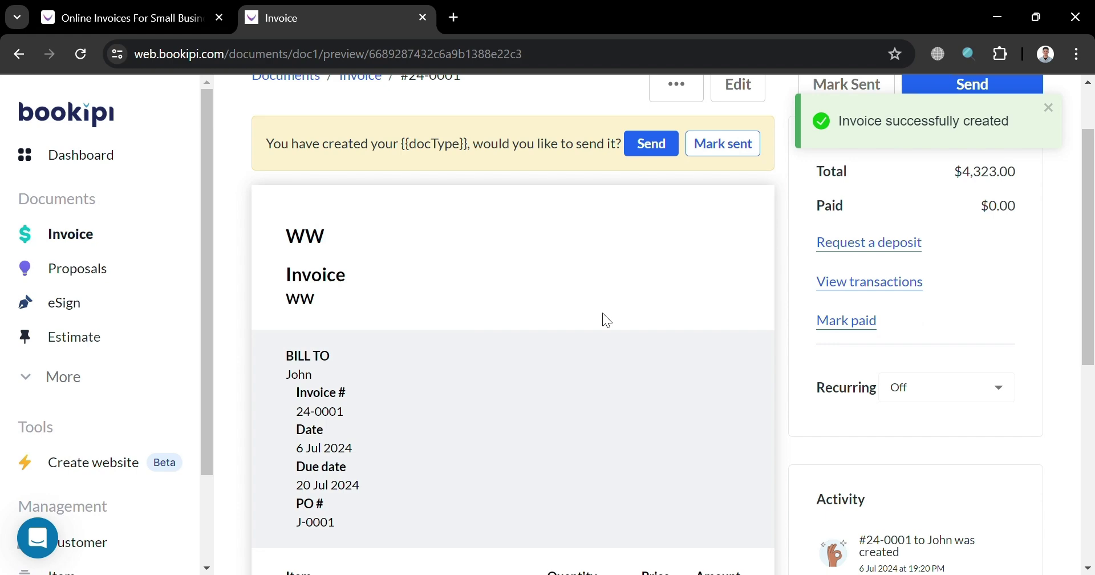
{"action": "scroll", "coordinate": [414, 315], "scroll_direction": "down", "scroll_amount": 4}
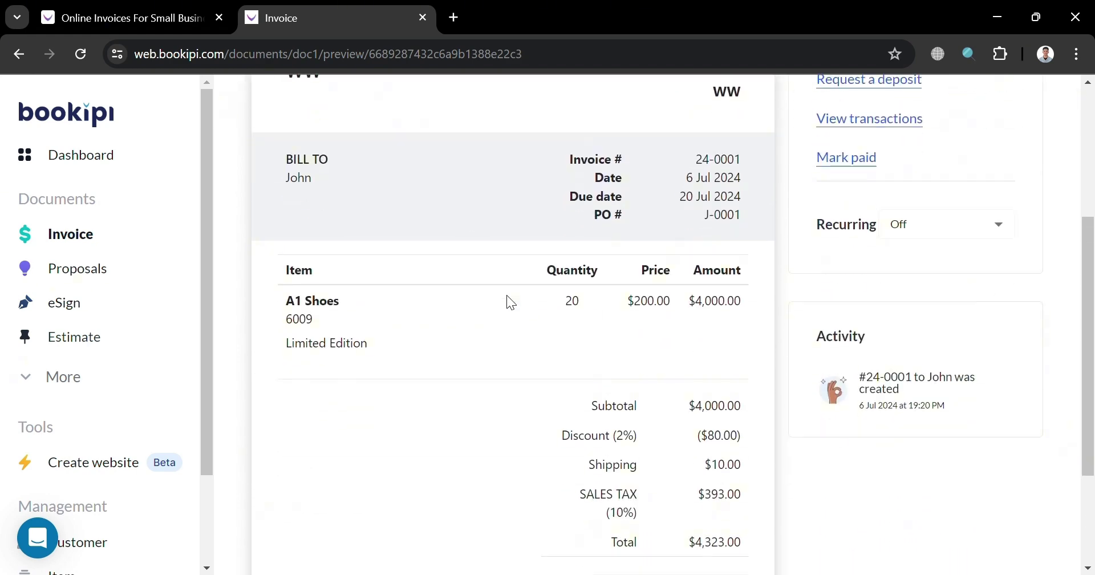
{"action": "scroll", "coordinate": [656, 313], "scroll_direction": "down", "scroll_amount": 3}
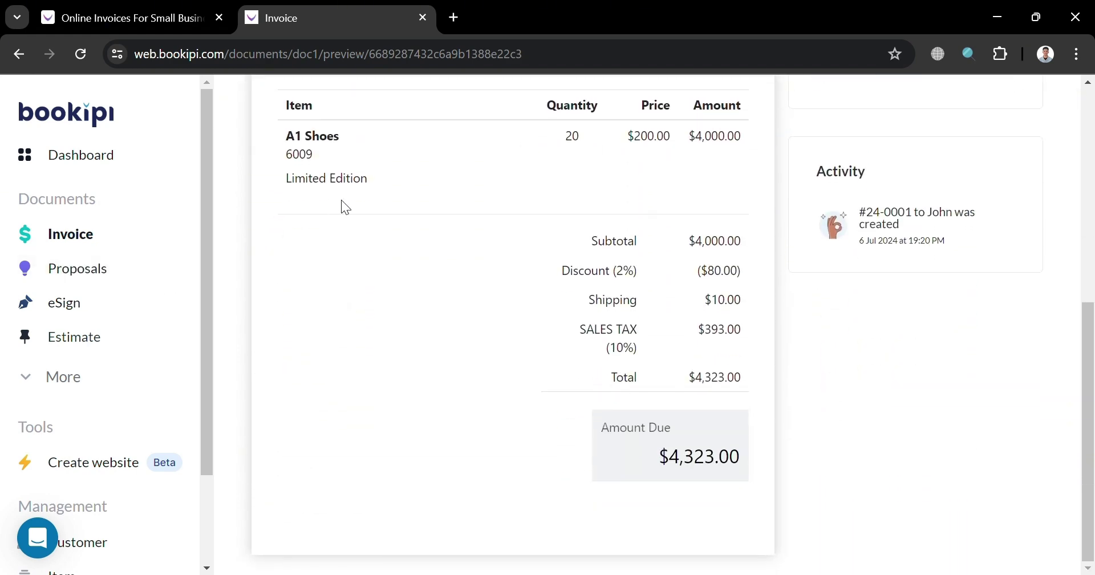
{"action": "scroll", "coordinate": [862, 293], "scroll_direction": "up", "scroll_amount": 5}
{"action": "scroll", "coordinate": [913, 283], "scroll_direction": "up", "scroll_amount": 3}
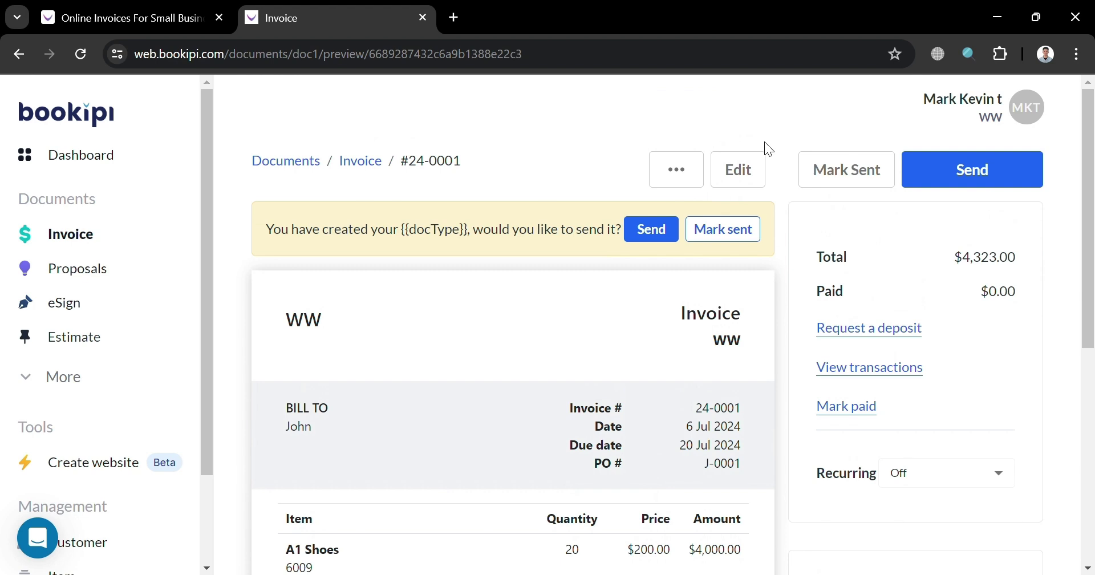
Step: Check the additional actions for the created invoice, and resave it from its edit form
{"action": "left_click", "coordinate": [676, 180]}
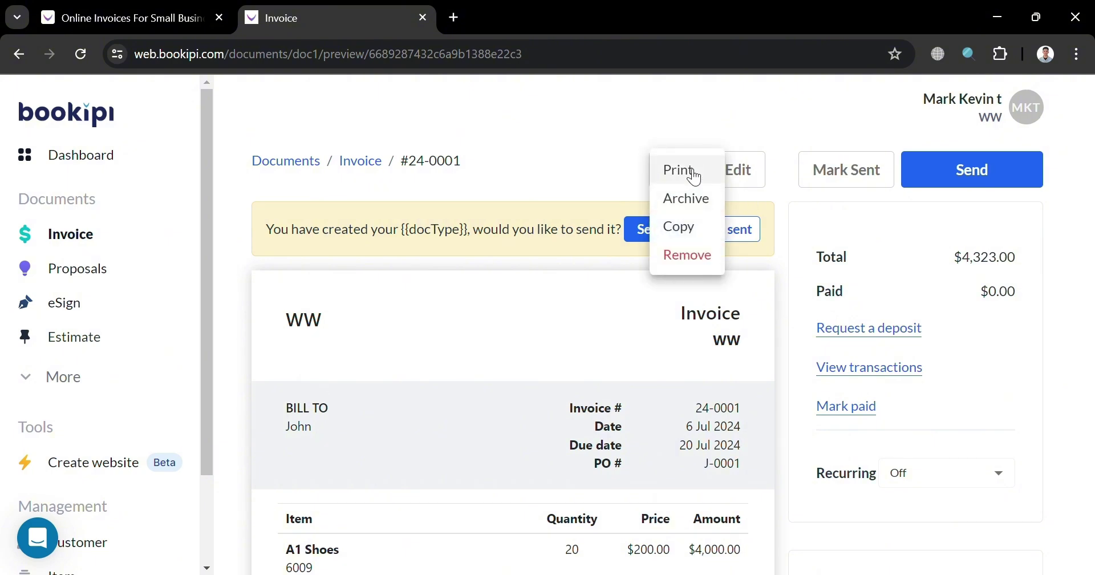
{"action": "left_click", "coordinate": [737, 199]}
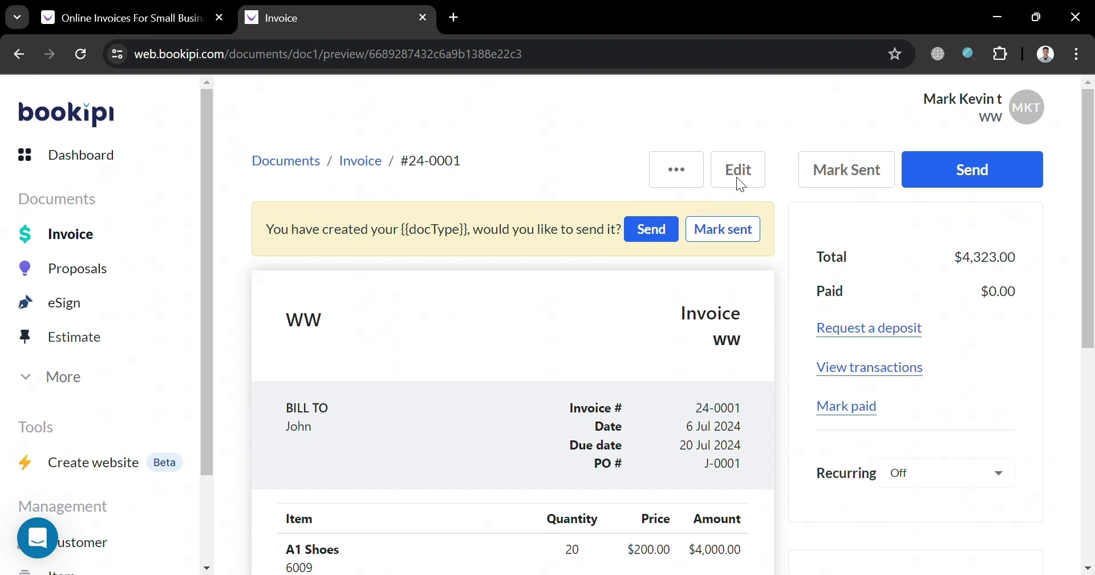
{"action": "left_click", "coordinate": [737, 171]}
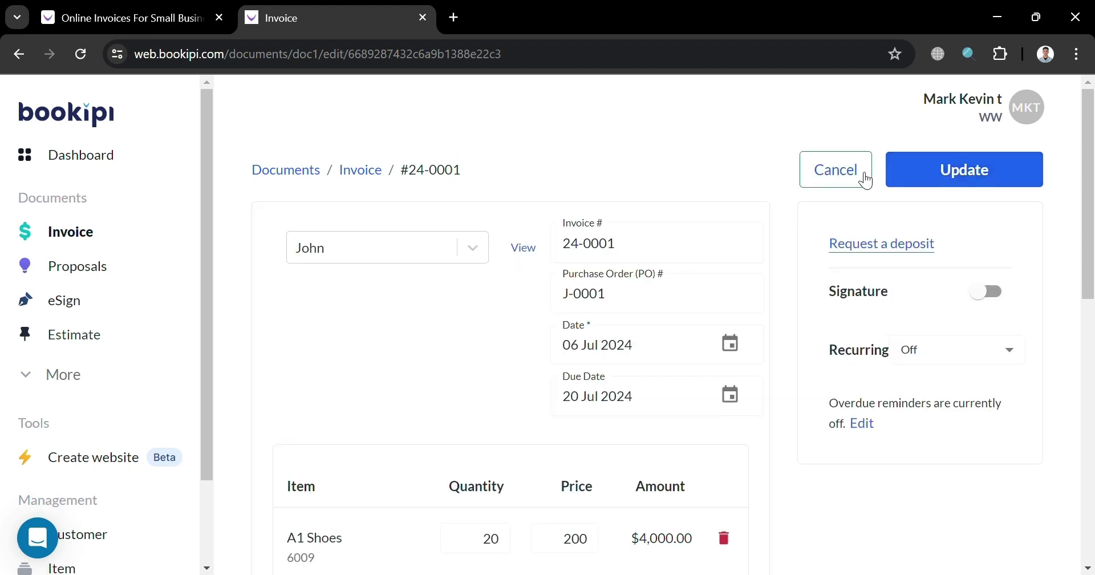
{"action": "left_click", "coordinate": [964, 169]}
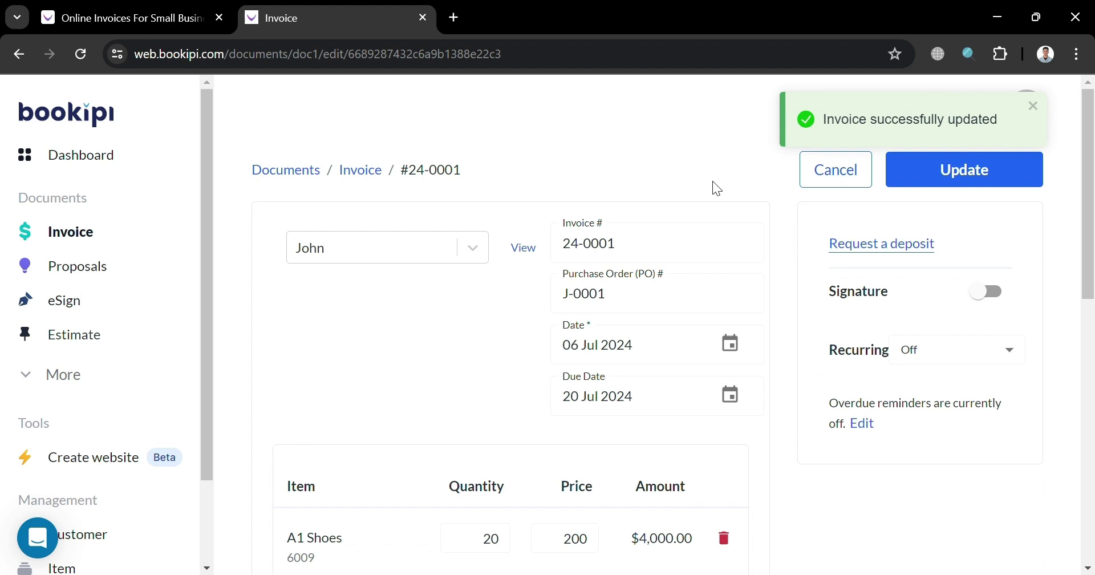
Step: Look through the Proposals, eSign and Estimate pages and the list of further document types
{"action": "left_click", "coordinate": [80, 276]}
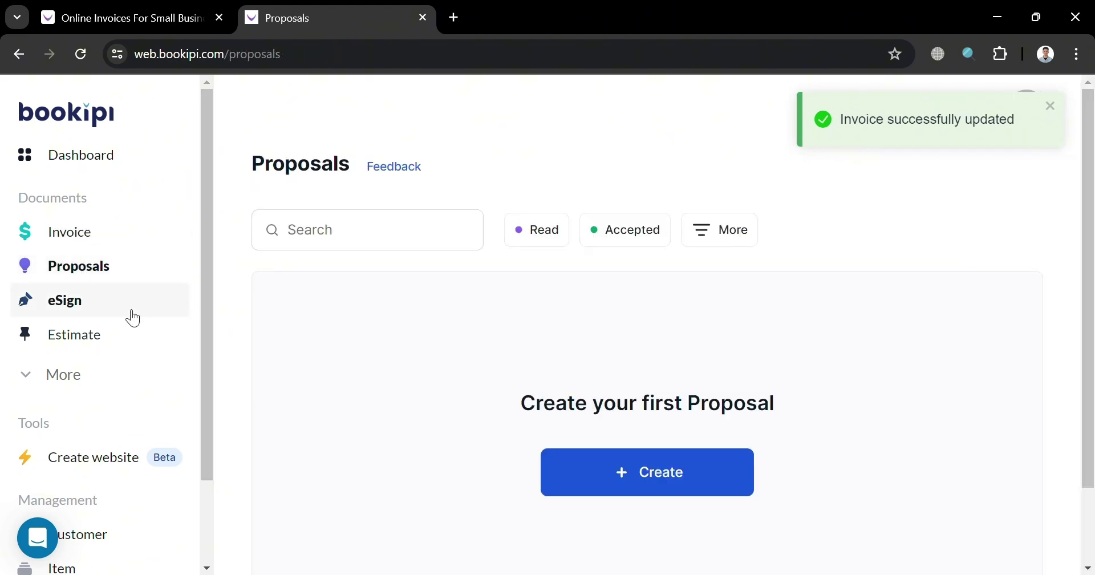
{"action": "left_click", "coordinate": [152, 307]}
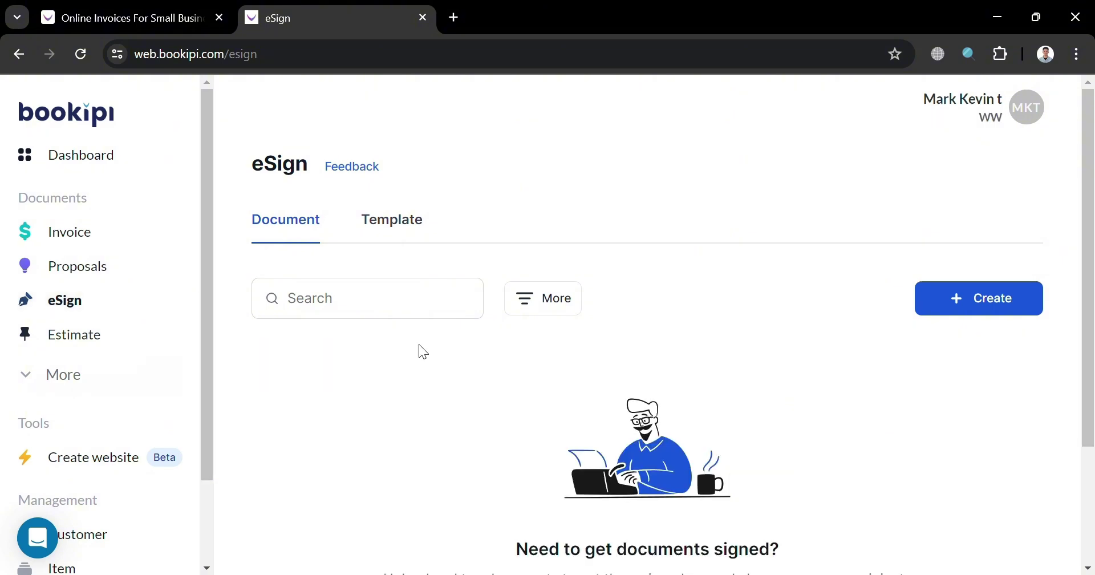
{"action": "left_click", "coordinate": [123, 349]}
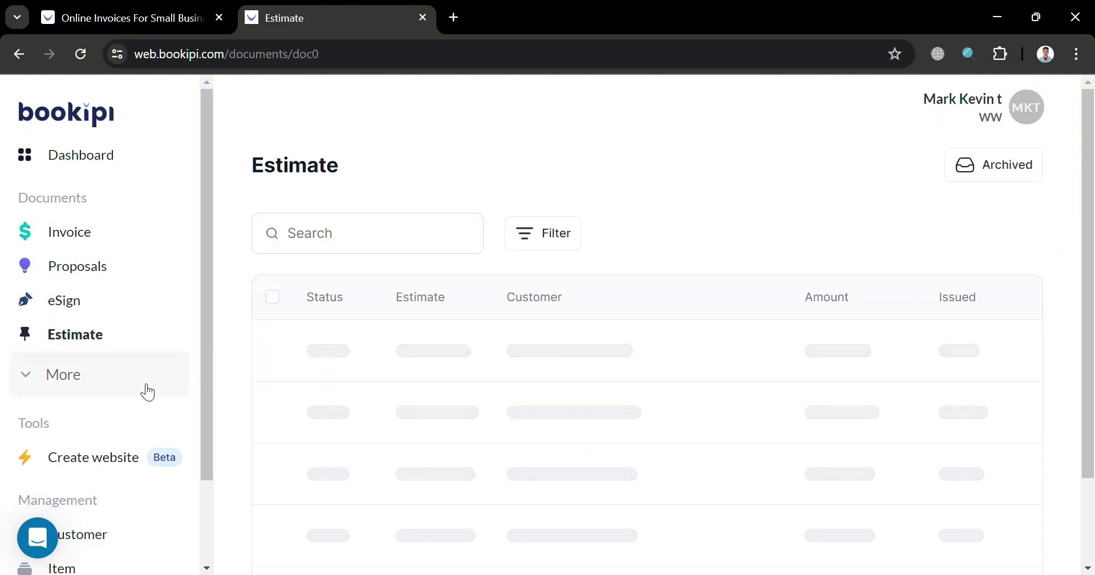
{"action": "left_click", "coordinate": [115, 377]}
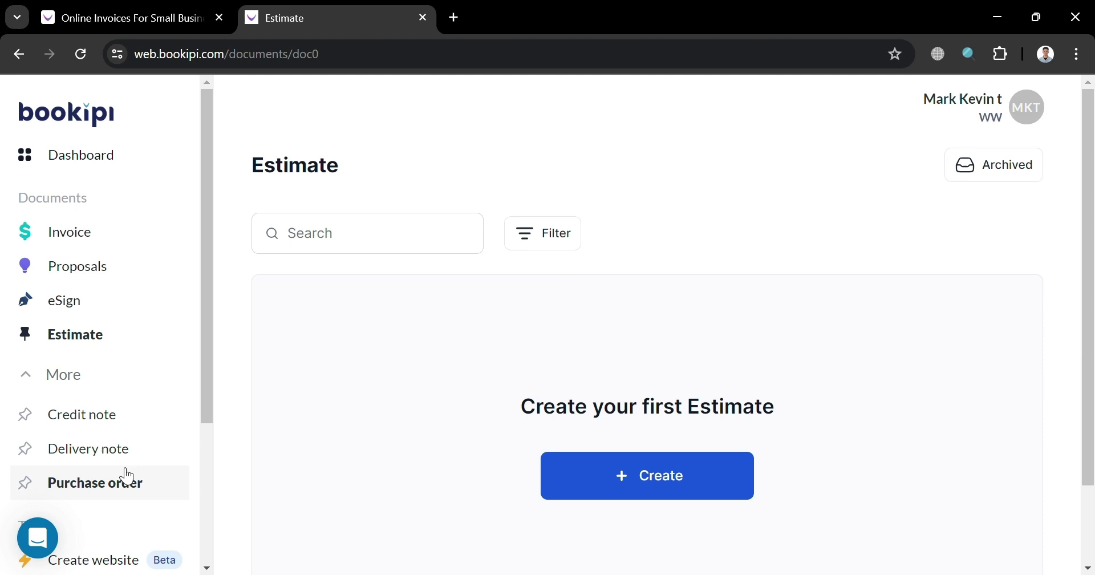
Step: Open the list of invoices and filter it to paid ones
{"action": "left_click", "coordinate": [134, 223]}
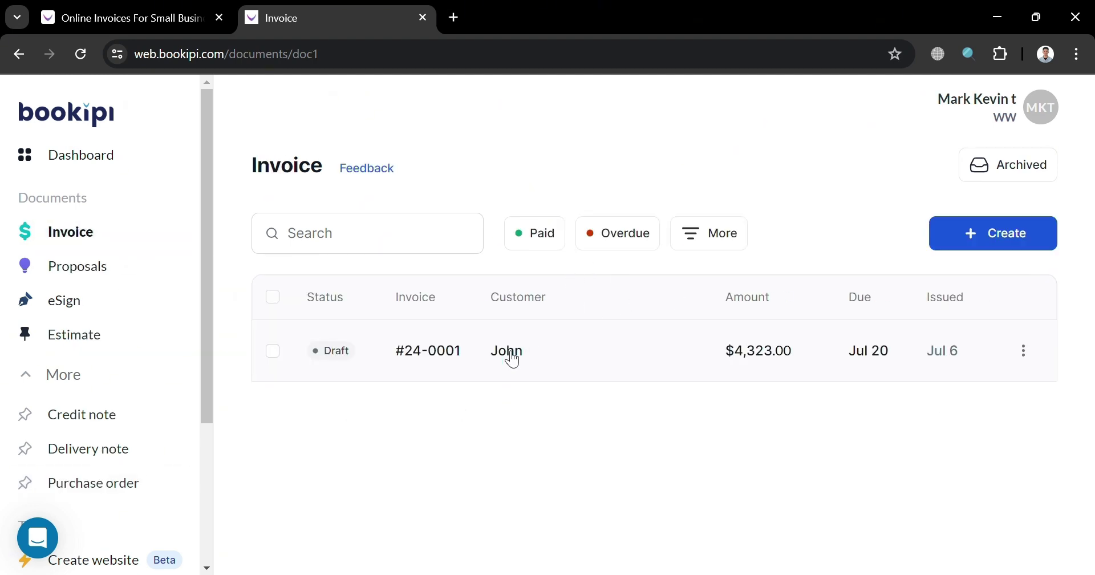
{"action": "left_click", "coordinate": [558, 240]}
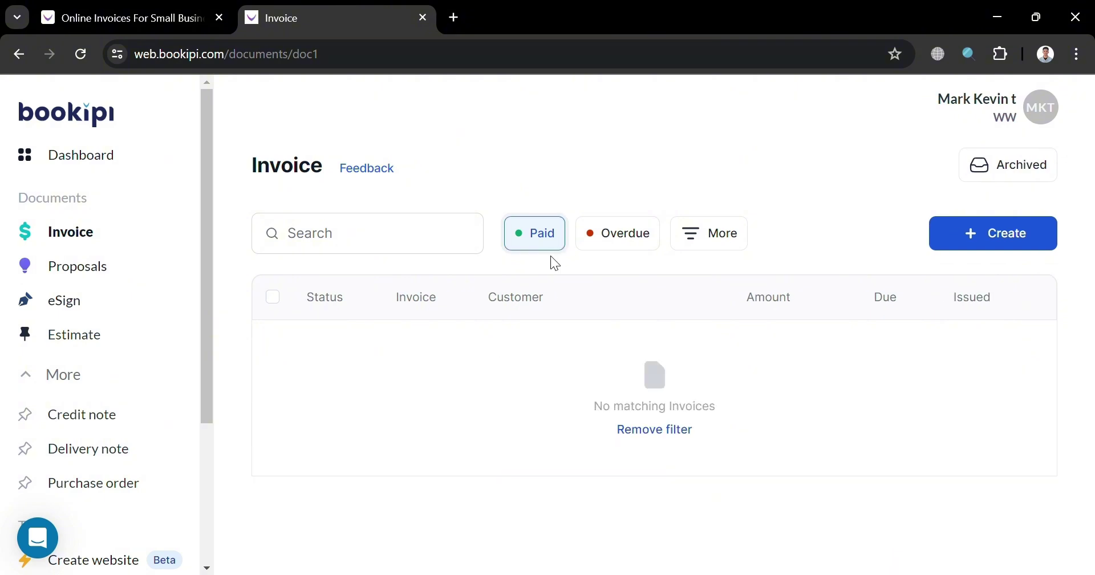